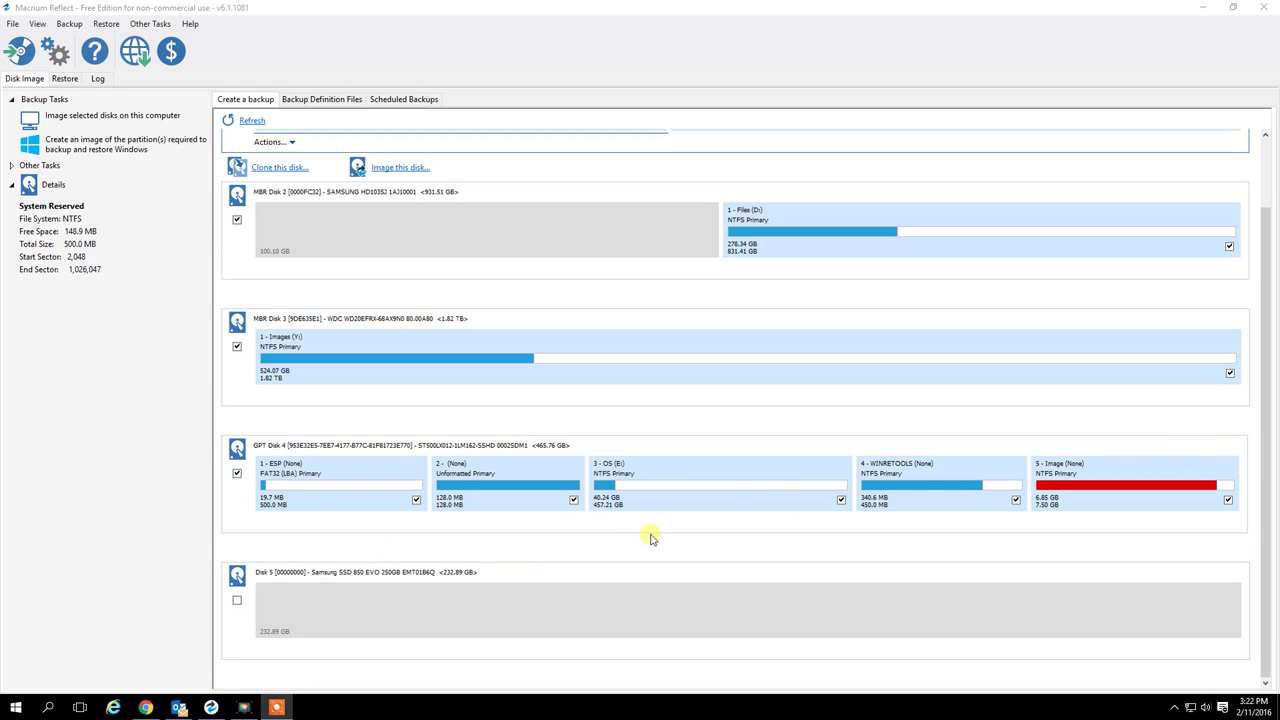
- Try to clone all partitions of GPT Disk 4 to the empty Samsung SSD 850 EVO, then cancel the clone setup
{"action": "left_click", "coordinate": [920, 487]}
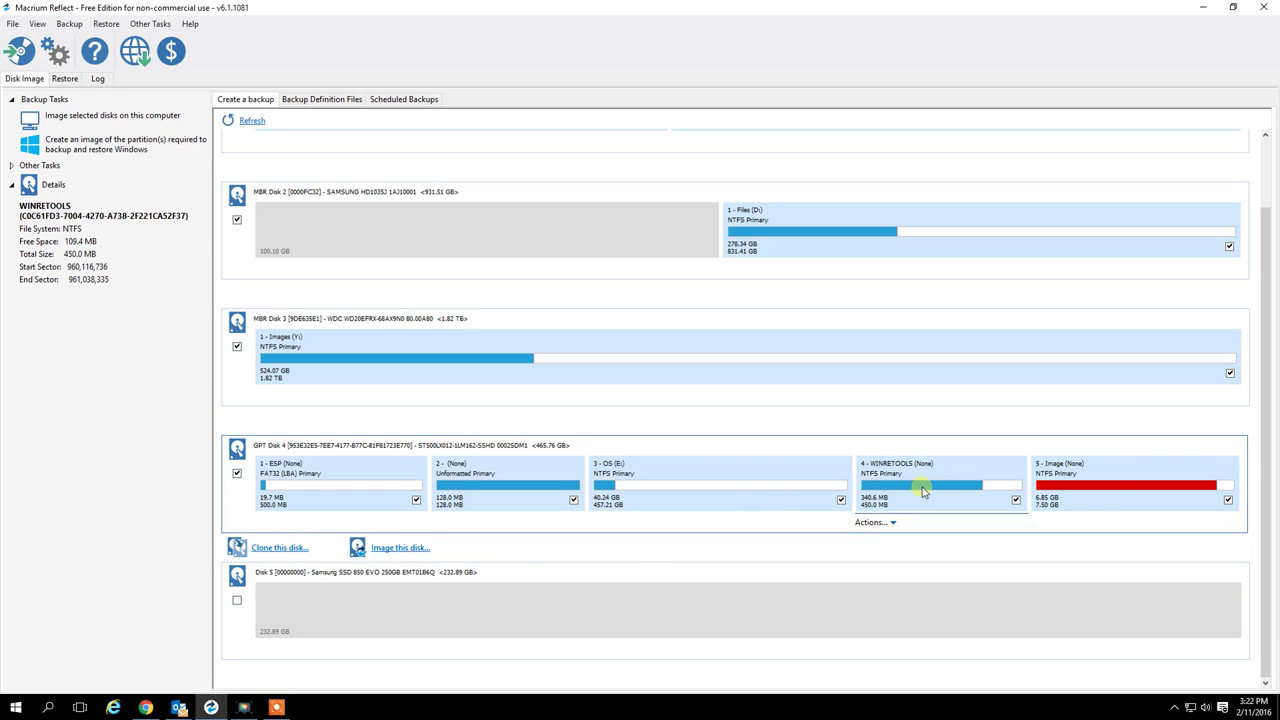
{"action": "left_click", "coordinate": [1105, 502]}
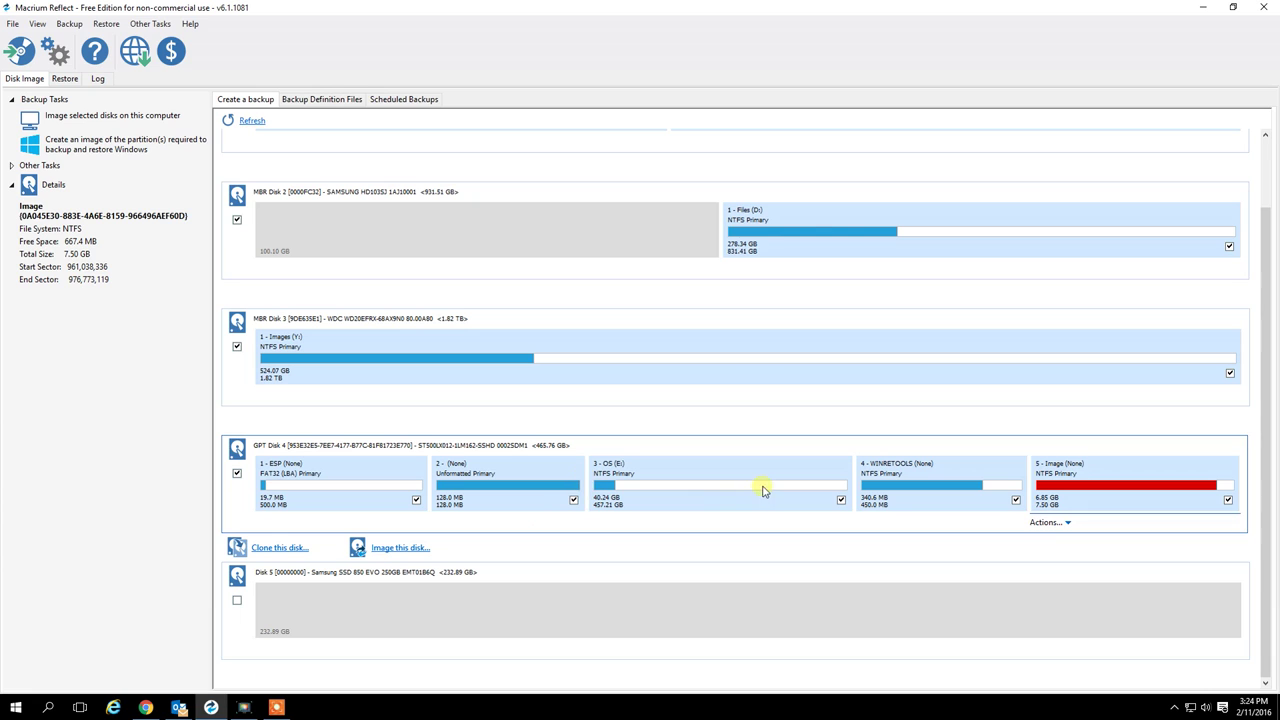
{"action": "left_click", "coordinate": [325, 484]}
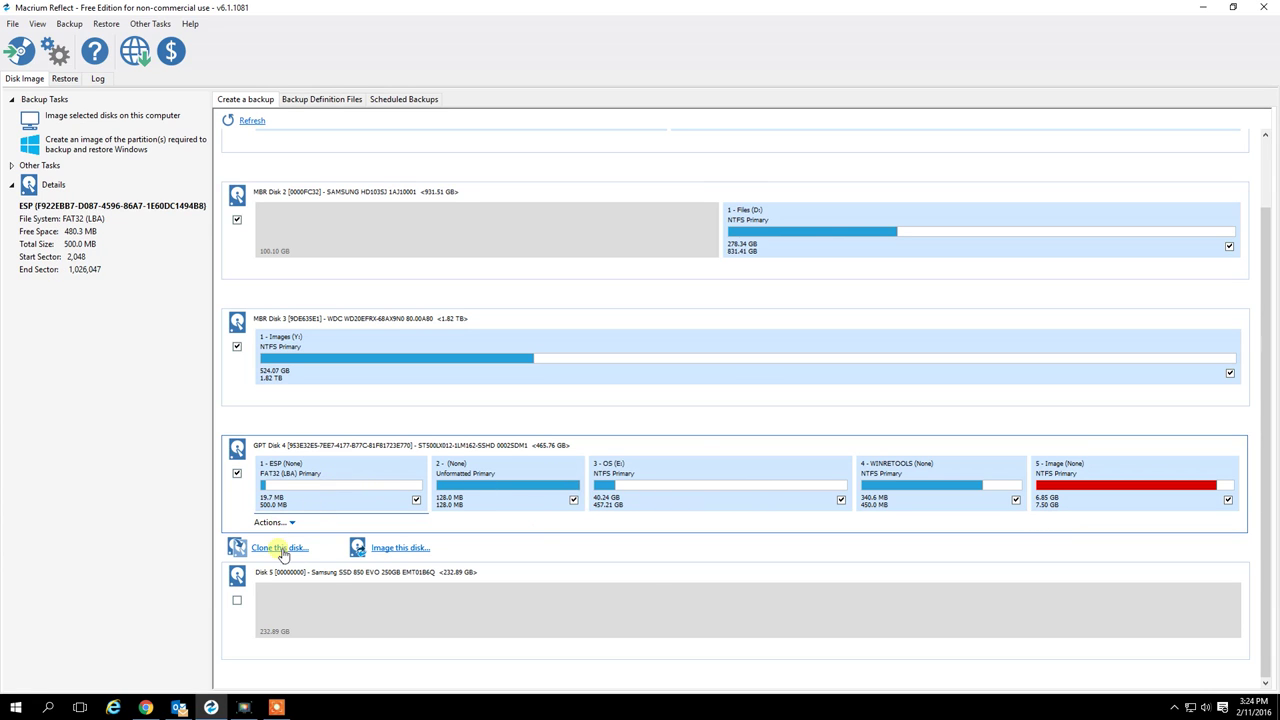
{"action": "left_click", "coordinate": [280, 548]}
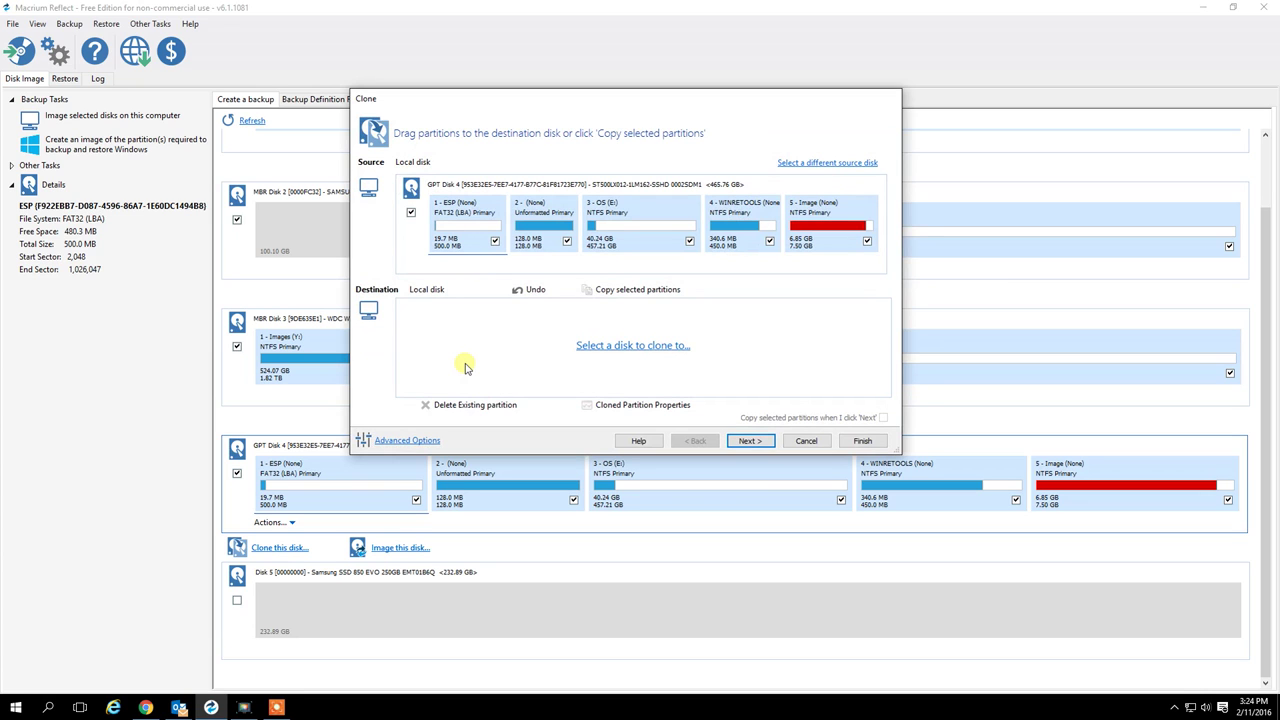
{"action": "left_click", "coordinate": [640, 348]}
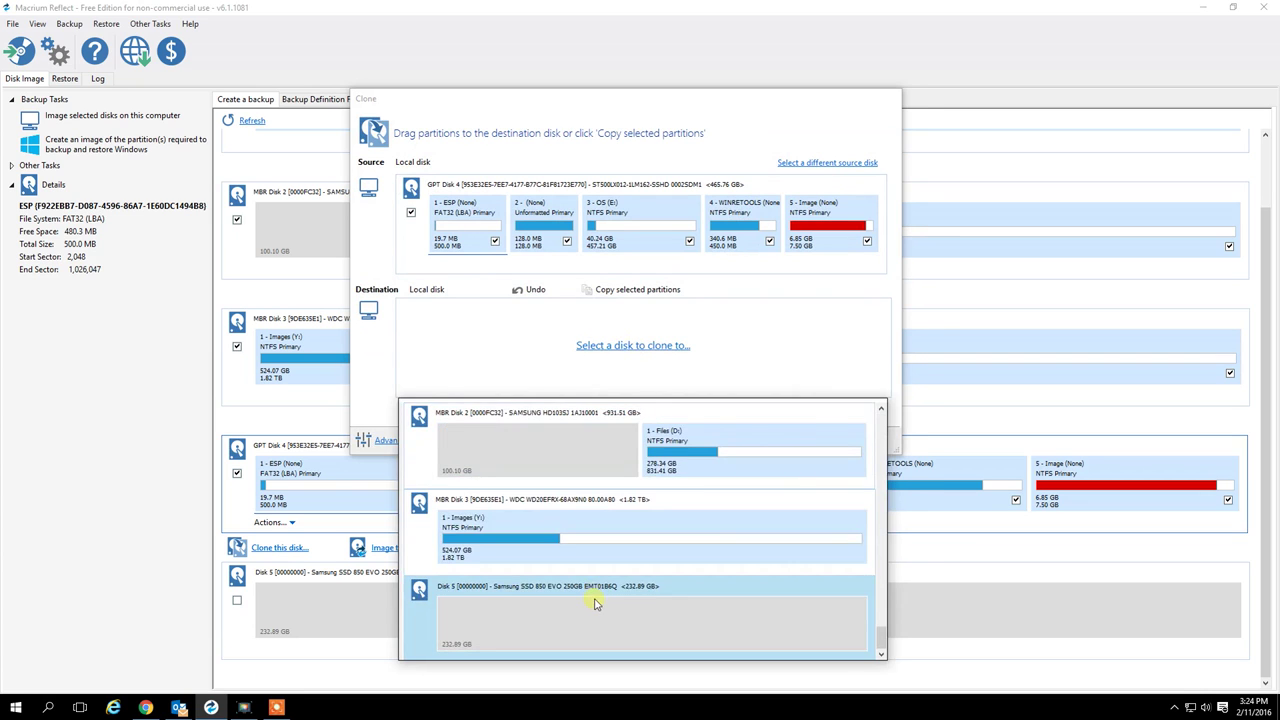
{"action": "left_click", "coordinate": [595, 604]}
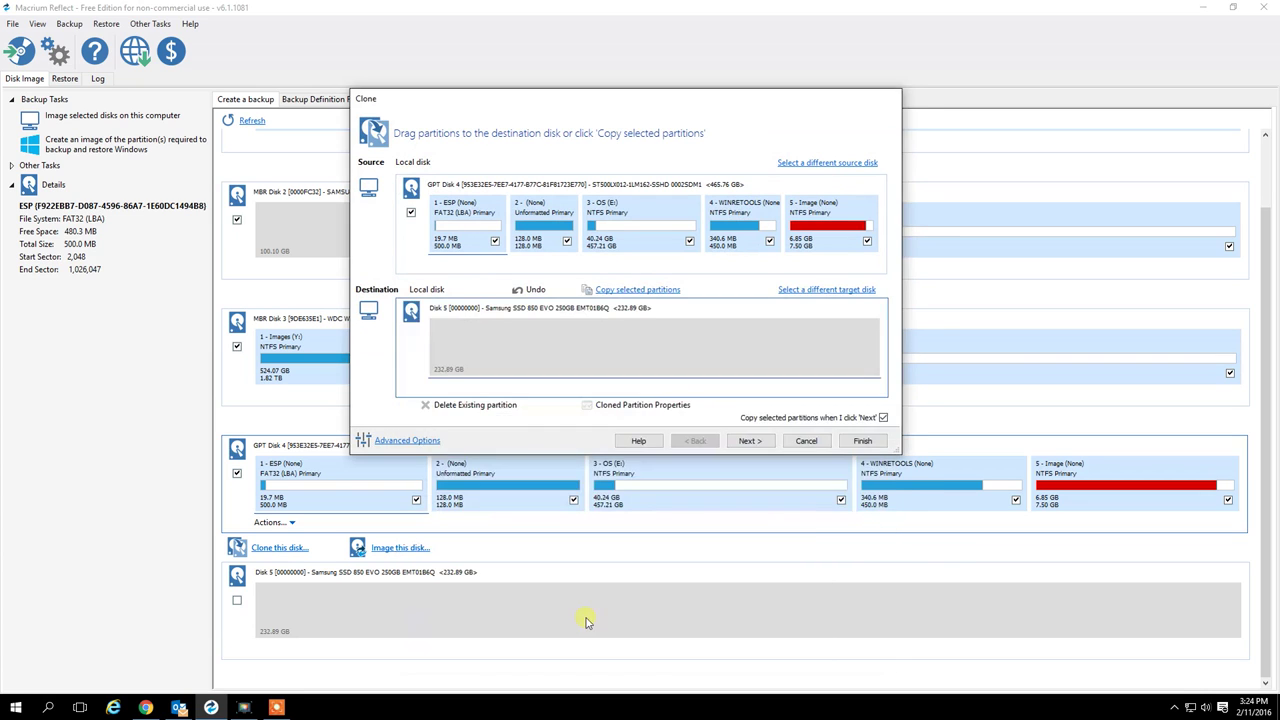
{"action": "left_click", "coordinate": [750, 441]}
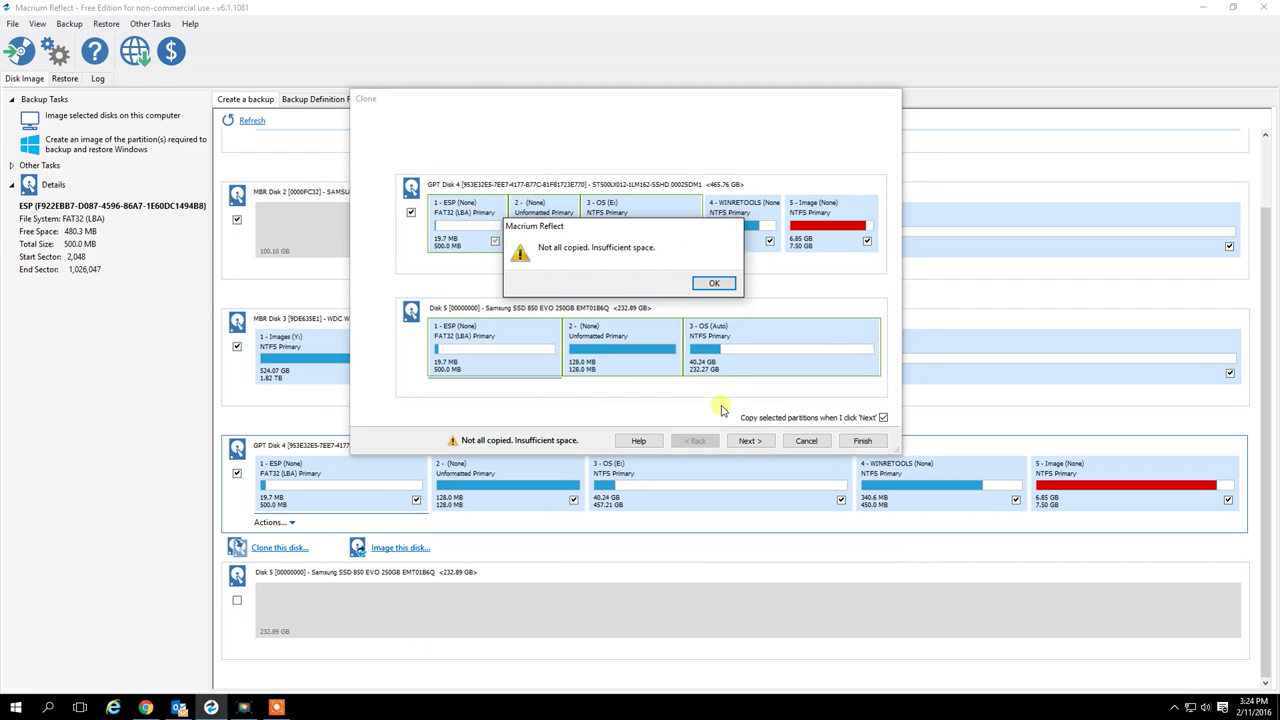
{"action": "left_click", "coordinate": [712, 284]}
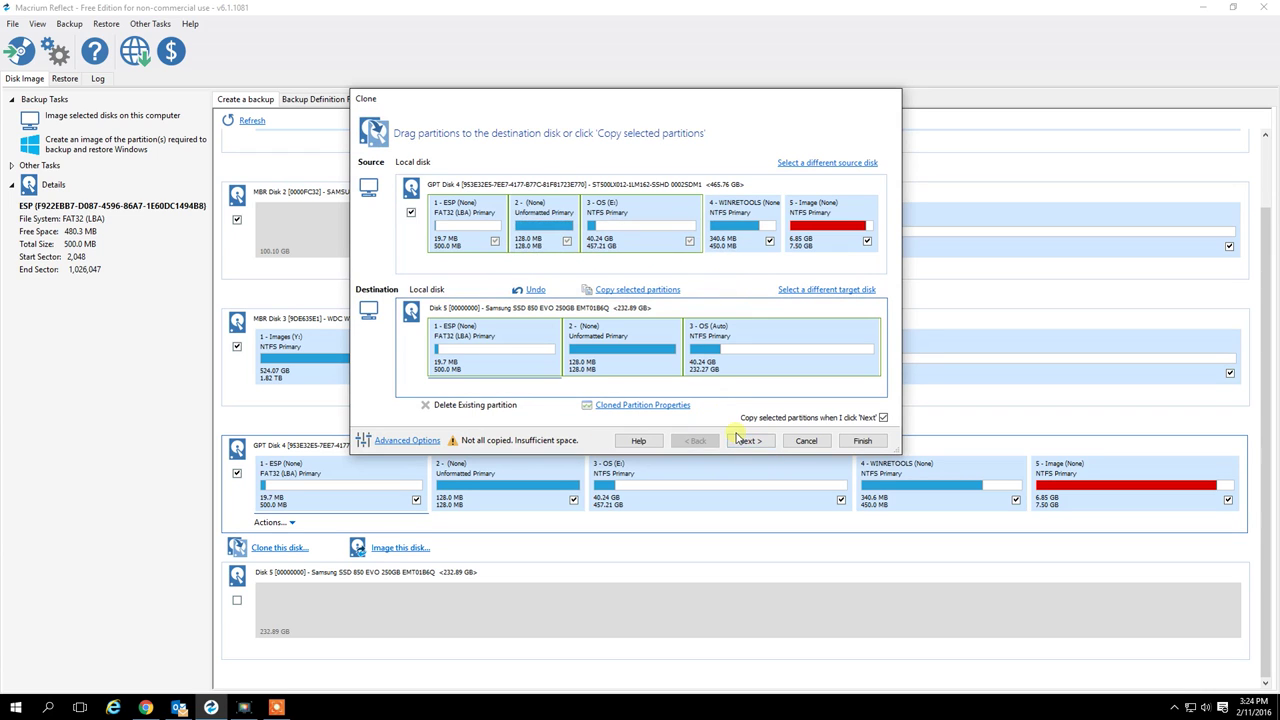
{"action": "left_click", "coordinate": [810, 440]}
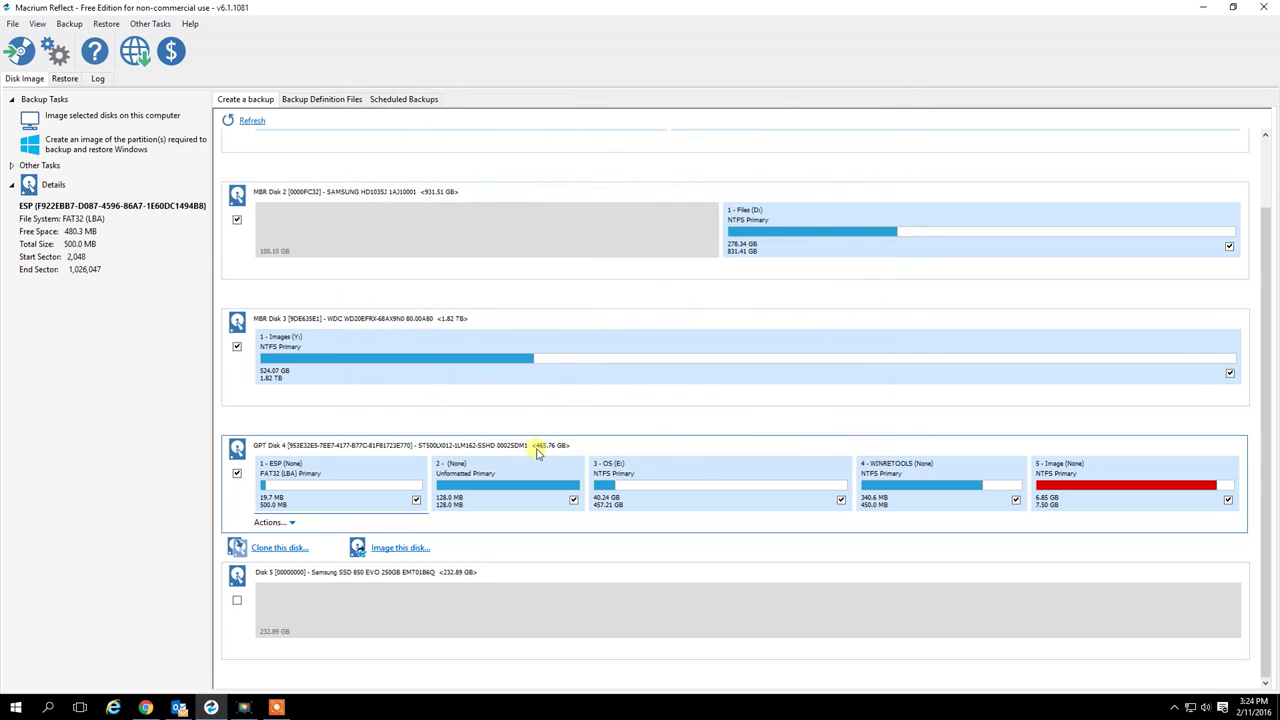
- Set up a clone of Disk 4 with the Samsung SSD 850 EVO as destination and deselect all source partitions
{"action": "left_click", "coordinate": [295, 550]}
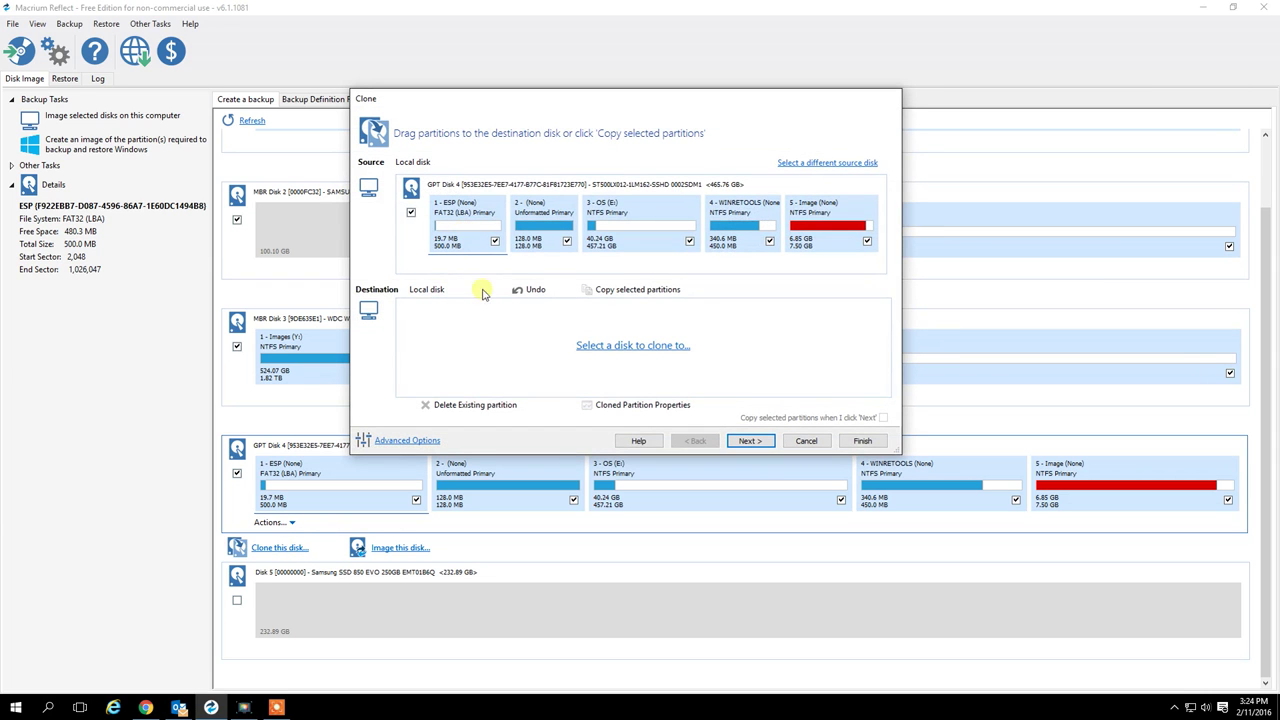
{"action": "left_click", "coordinate": [625, 347]}
{"action": "left_click", "coordinate": [575, 625]}
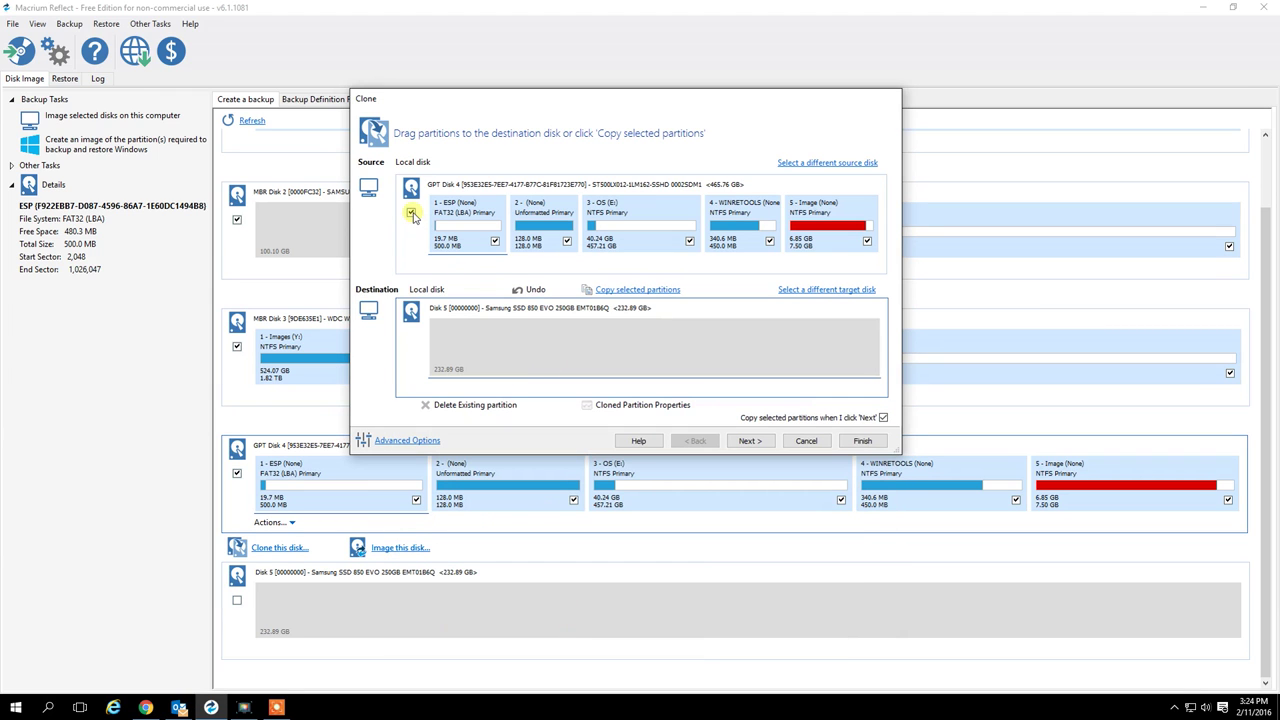
{"action": "left_click", "coordinate": [411, 214]}
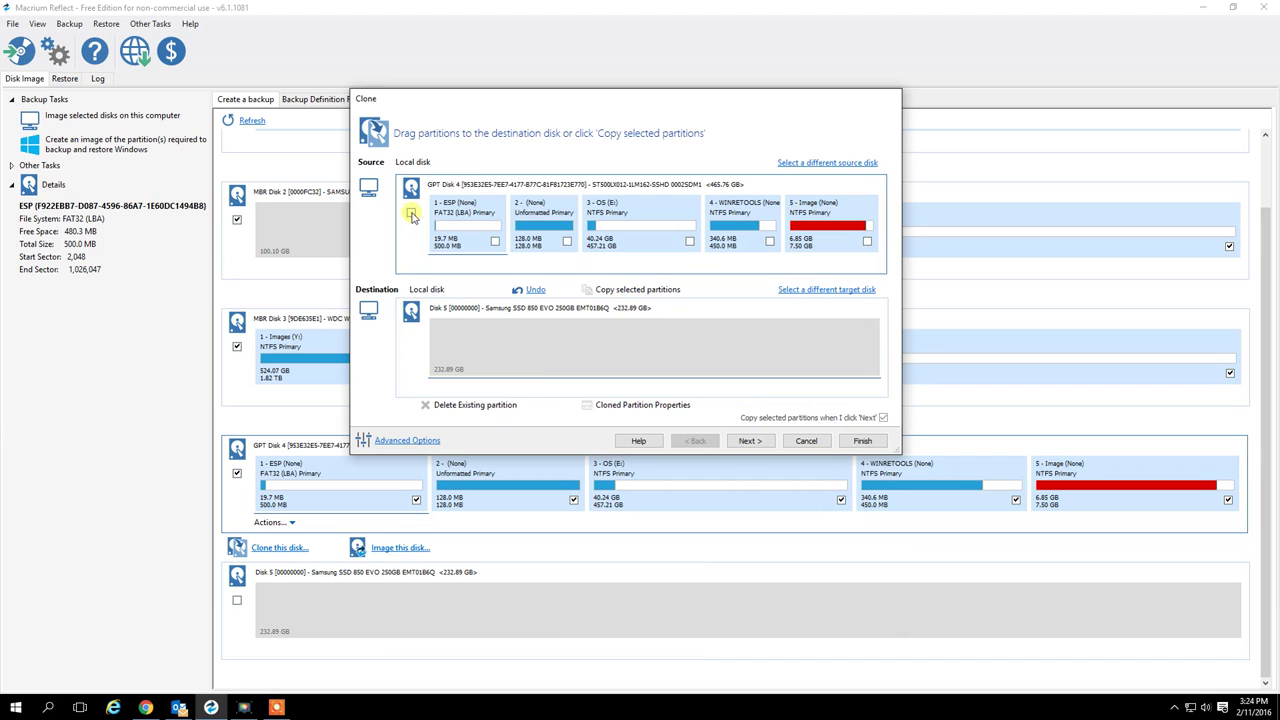
- Copy the ESP, the unformatted 128 MB and the OS partitions, in that order, onto the destination SSD
{"action": "left_click_drag", "start_coordinate": [449, 243], "coordinate": [465, 363]}
{"action": "left_click_drag", "start_coordinate": [537, 217], "coordinate": [632, 340]}
{"action": "left_click_drag", "start_coordinate": [629, 231], "coordinate": [737, 339]}
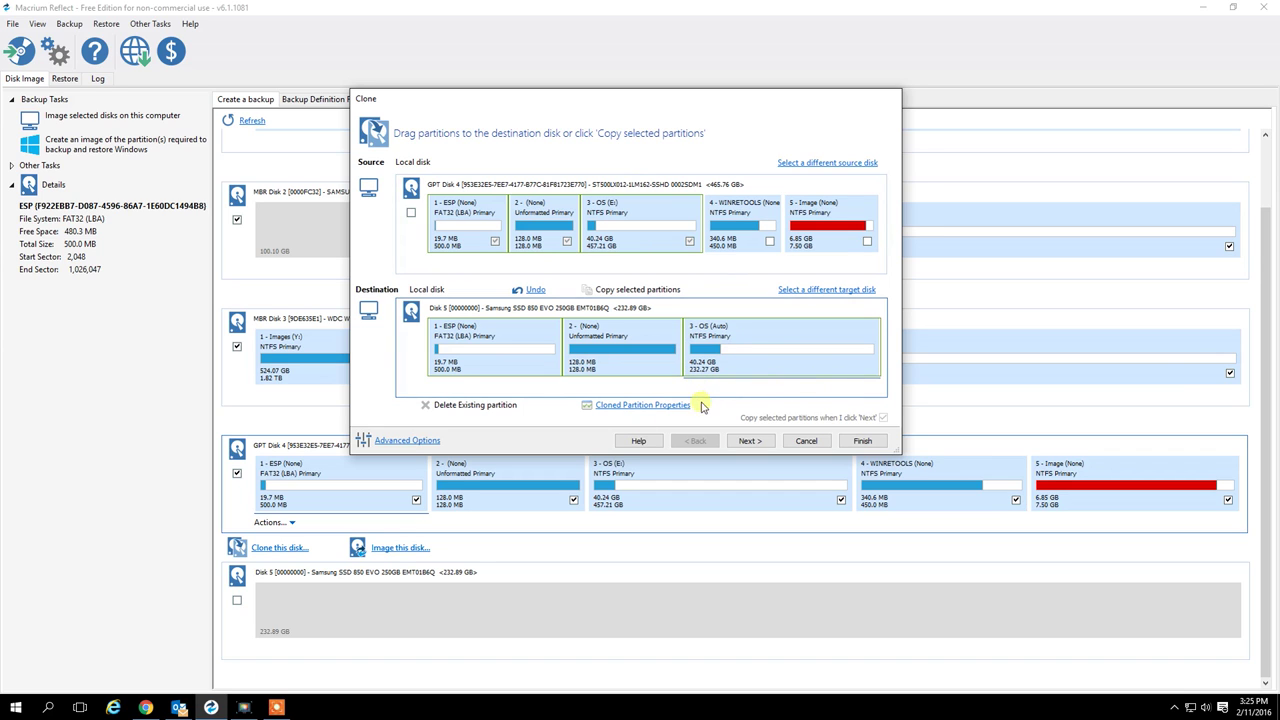
- Shrink the cloned OS partition by setting its free space to 8 GB in the partition properties
{"action": "left_click", "coordinate": [612, 408]}
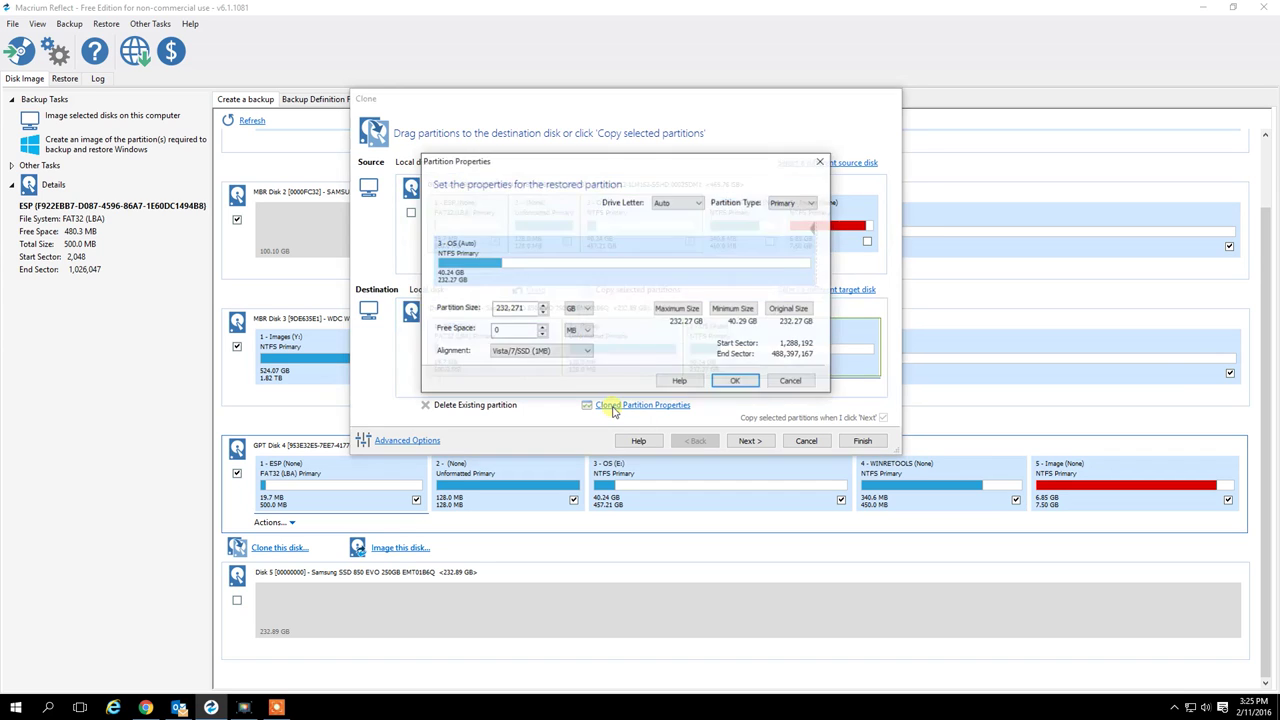
{"action": "left_click", "coordinate": [580, 332]}
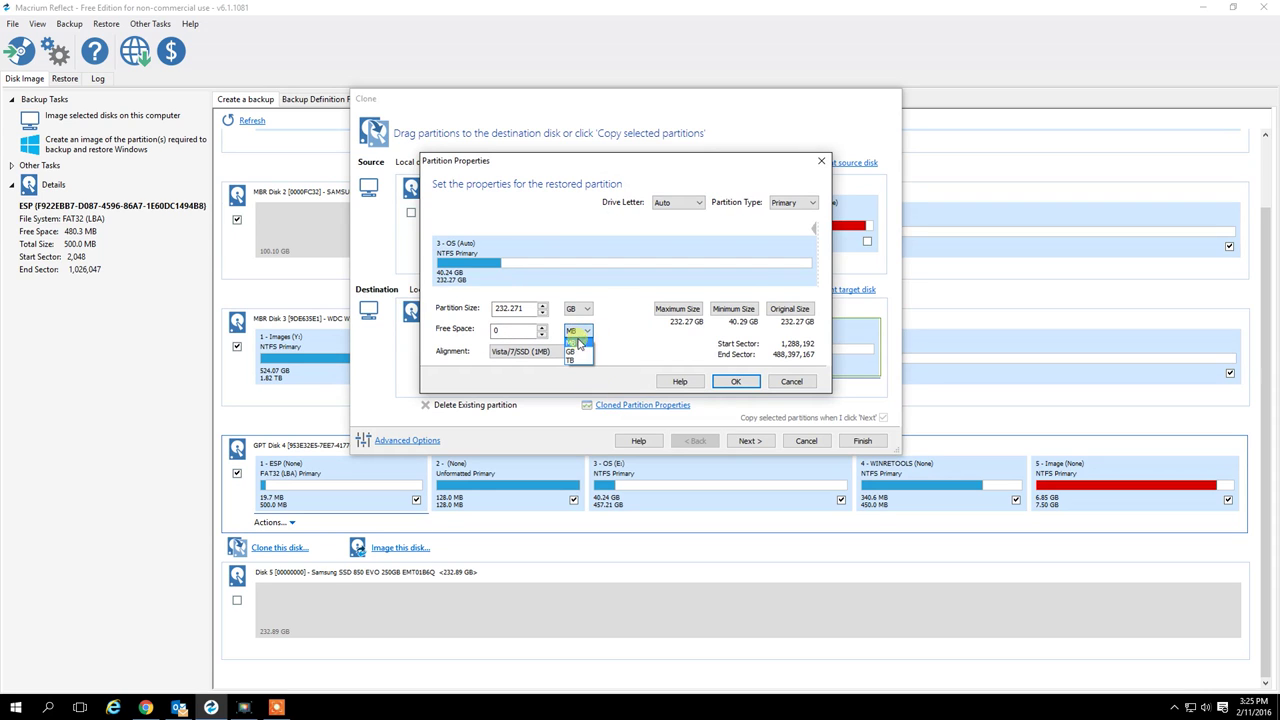
{"action": "left_click", "coordinate": [576, 351]}
{"action": "left_click", "coordinate": [521, 338]}
{"action": "left_click_drag", "start_coordinate": [521, 338], "coordinate": [459, 336]}
{"action": "type", "text": "8"}
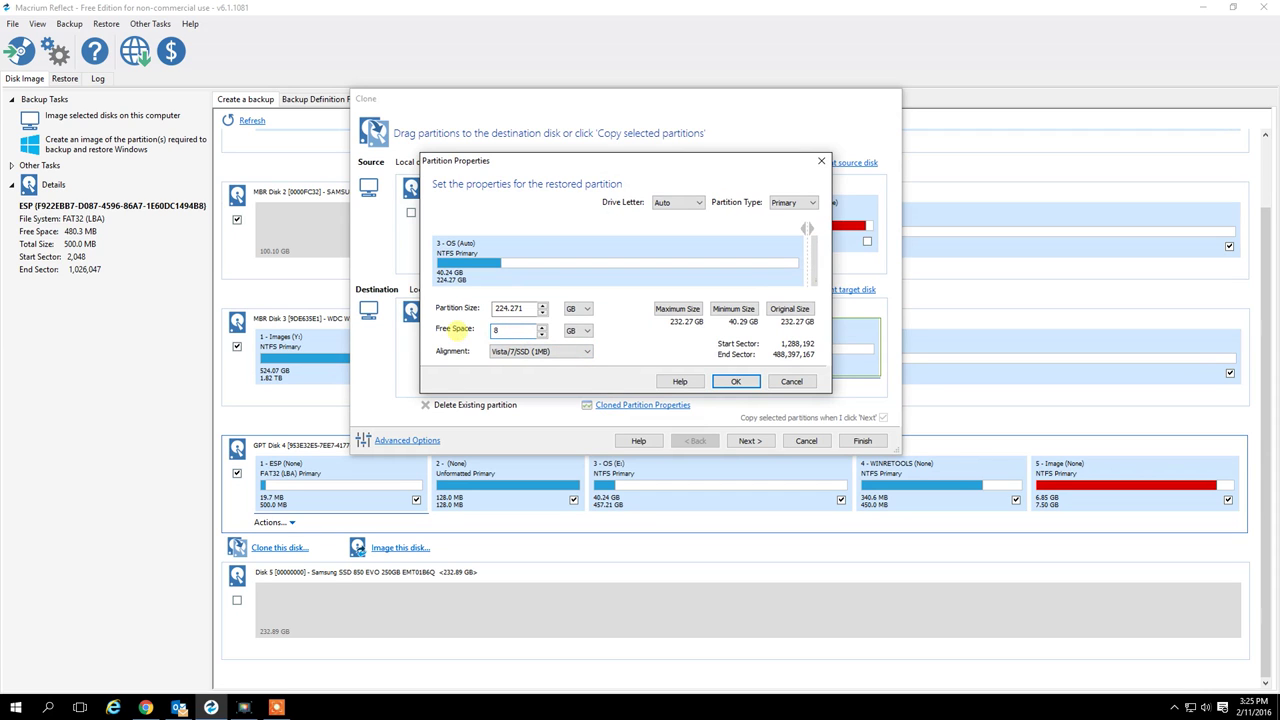
{"action": "left_click", "coordinate": [738, 383]}
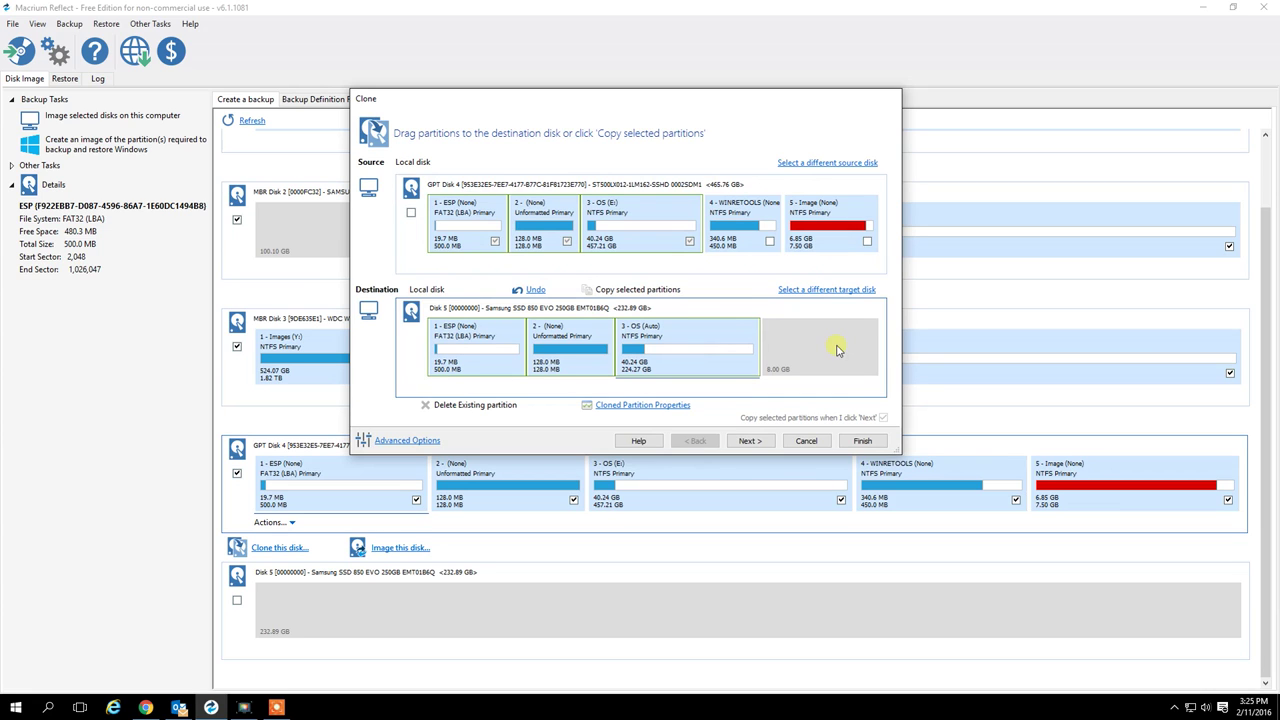
- Copy the WINRETOOLS and Image partitions into the destination's free space and extend the cloned Image partition to its maximum size
{"action": "left_click_drag", "start_coordinate": [740, 225], "coordinate": [788, 349]}
{"action": "left_click_drag", "start_coordinate": [820, 232], "coordinate": [826, 343]}
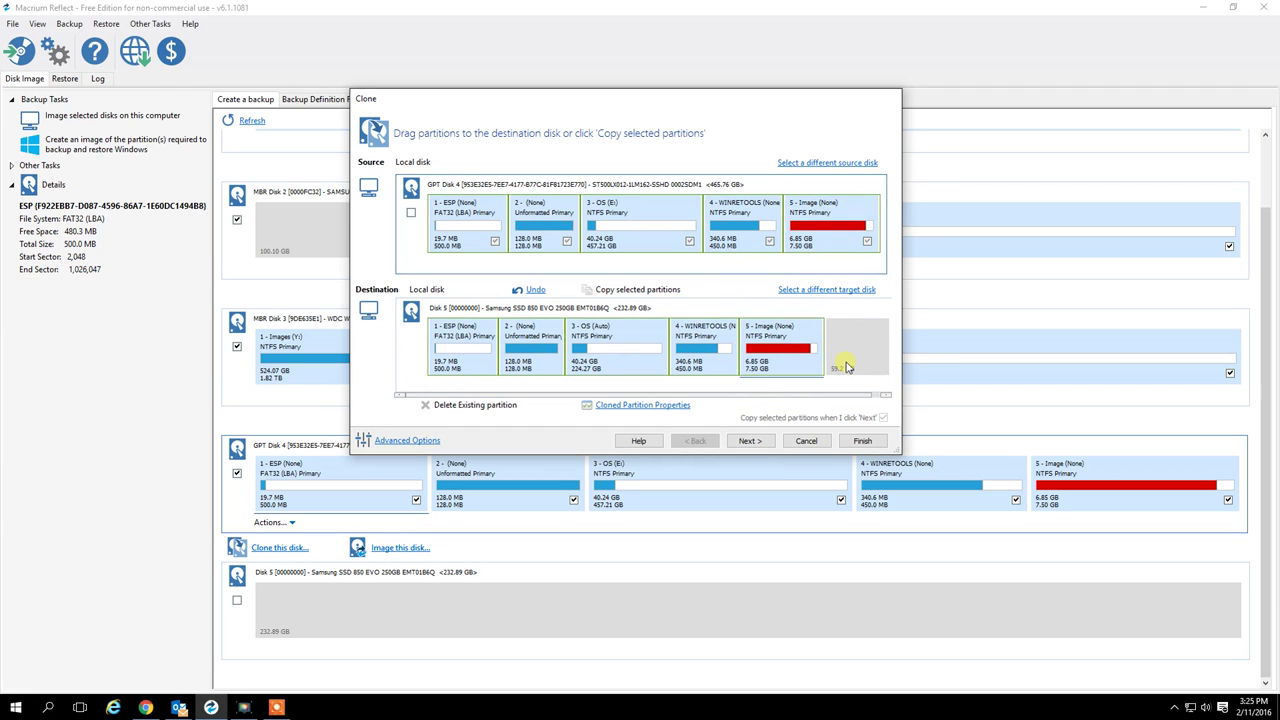
{"action": "left_click", "coordinate": [781, 354]}
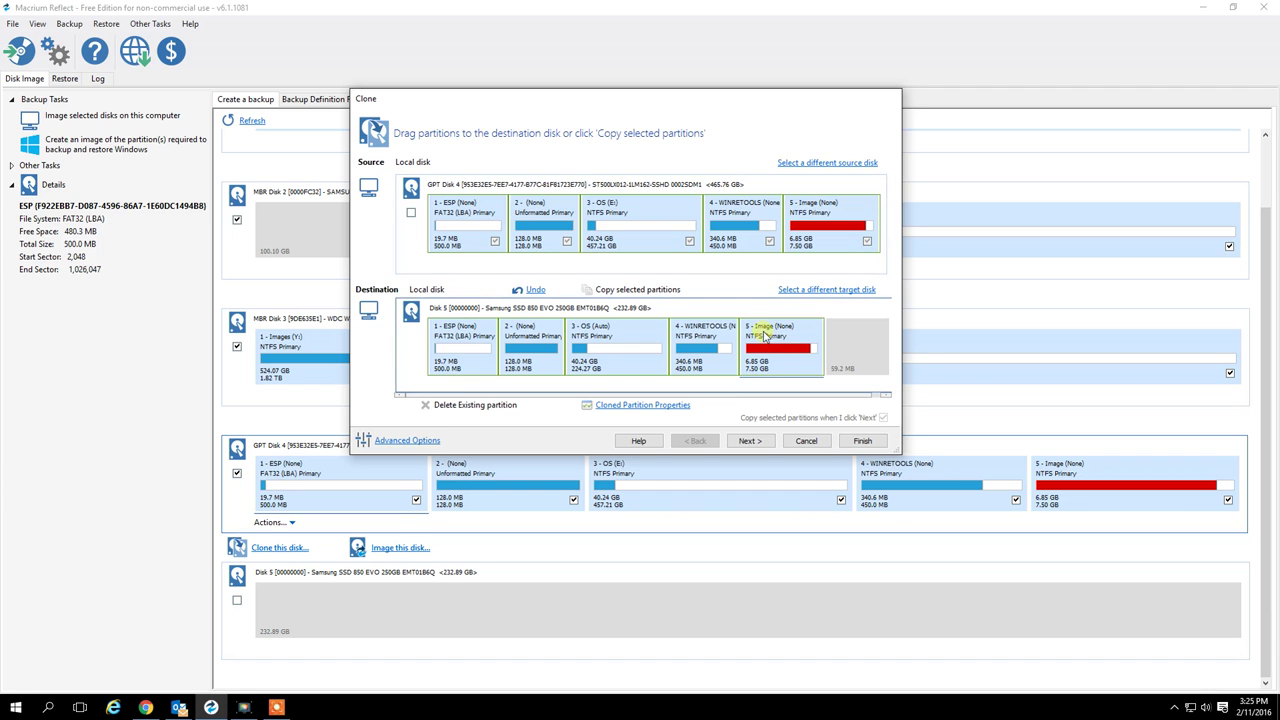
{"action": "left_click", "coordinate": [645, 406]}
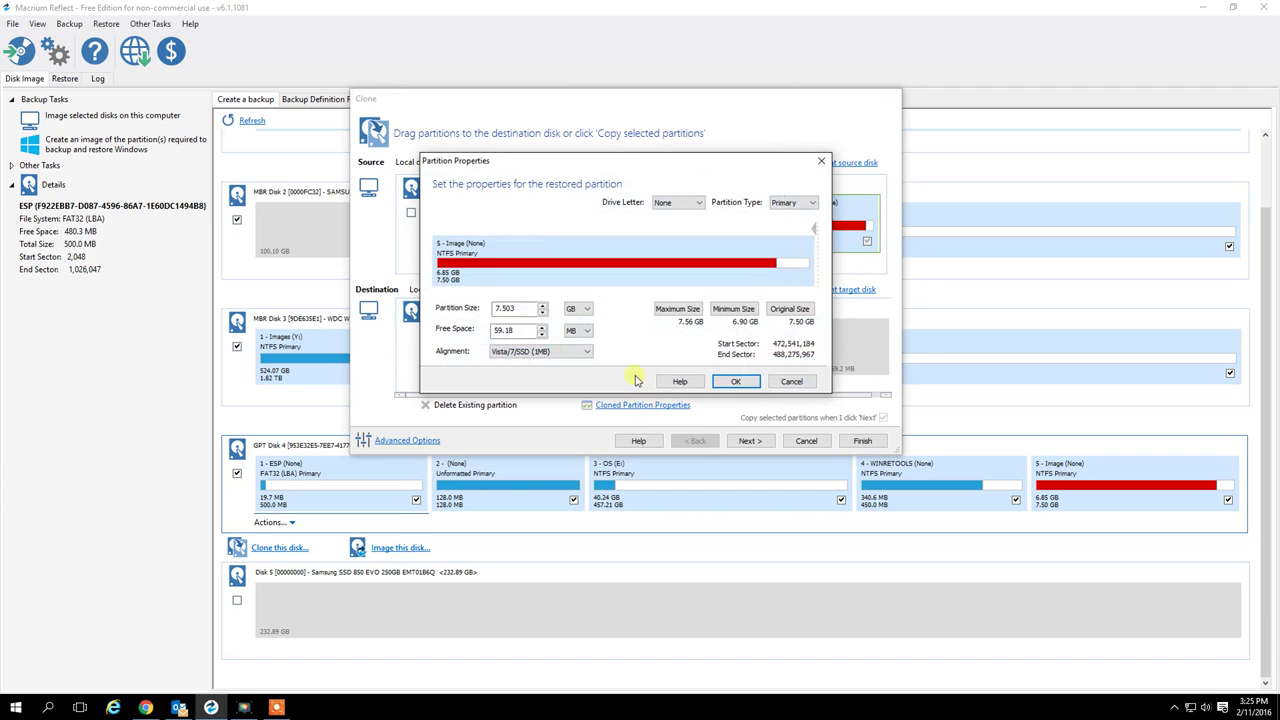
{"action": "left_click", "coordinate": [686, 312]}
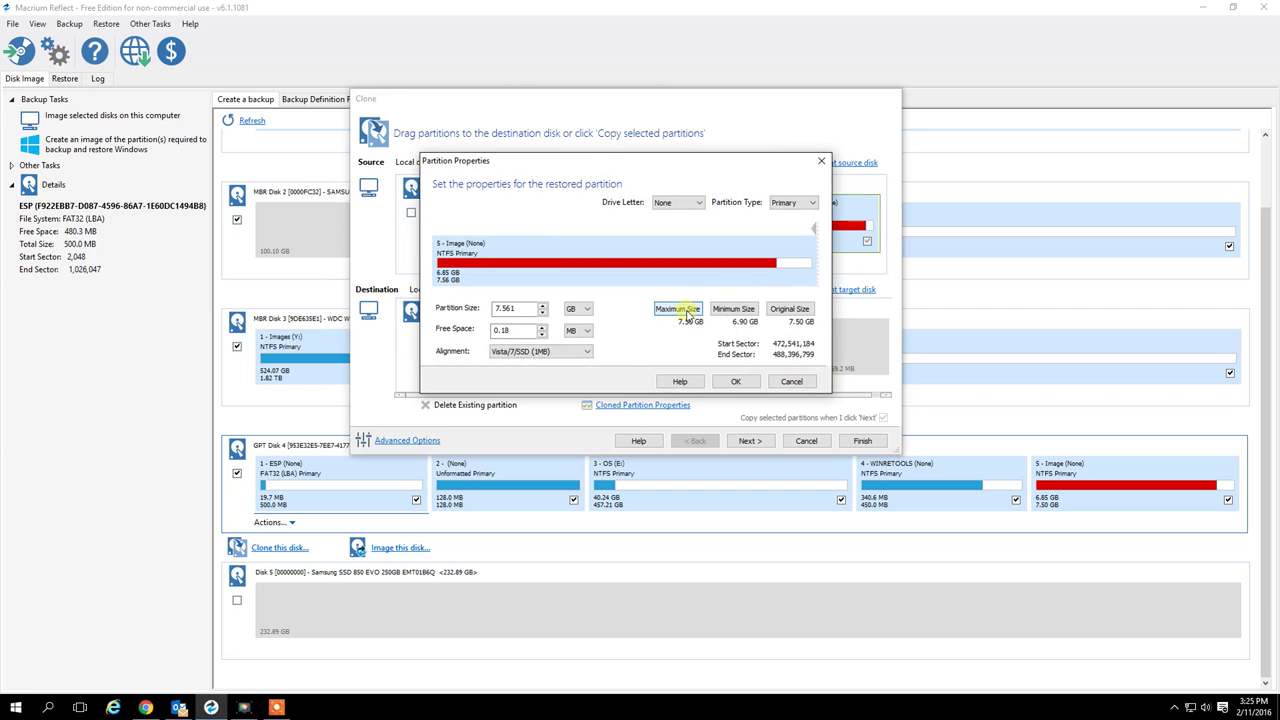
{"action": "left_click", "coordinate": [735, 381]}
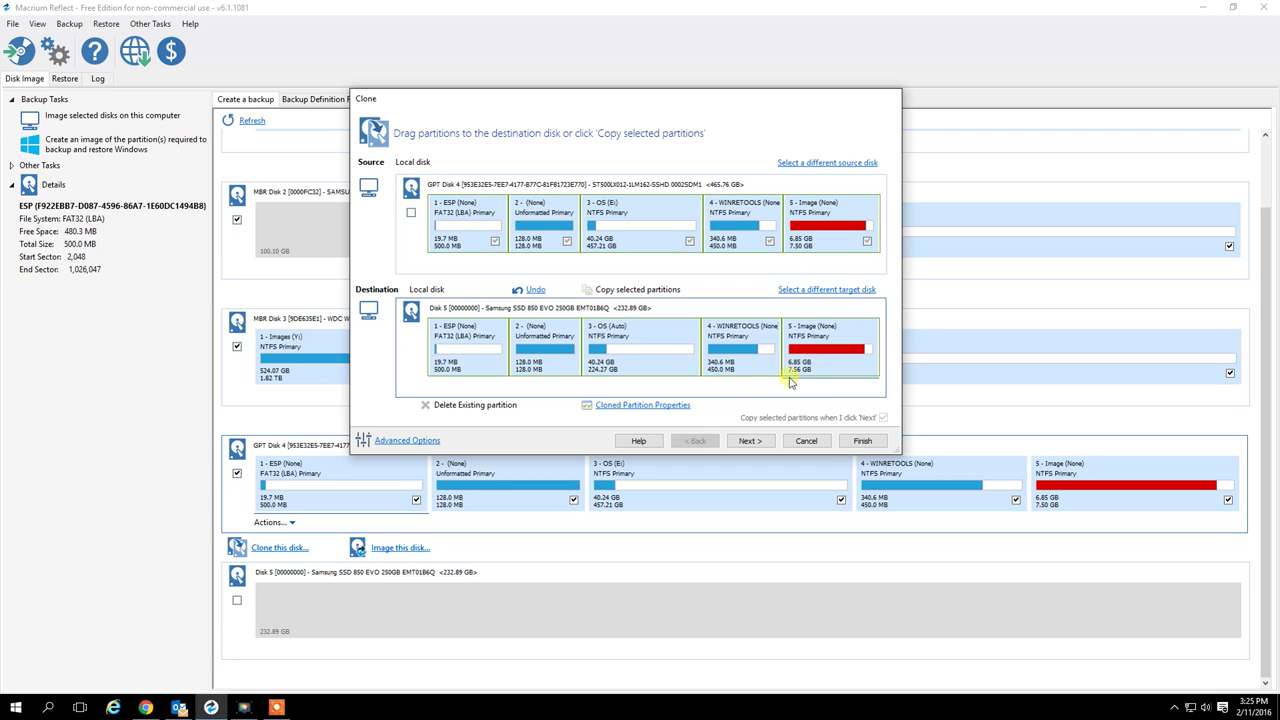
- Finish the clone setup and run it immediately without saving an XML backup definition file
{"action": "left_click", "coordinate": [620, 338]}
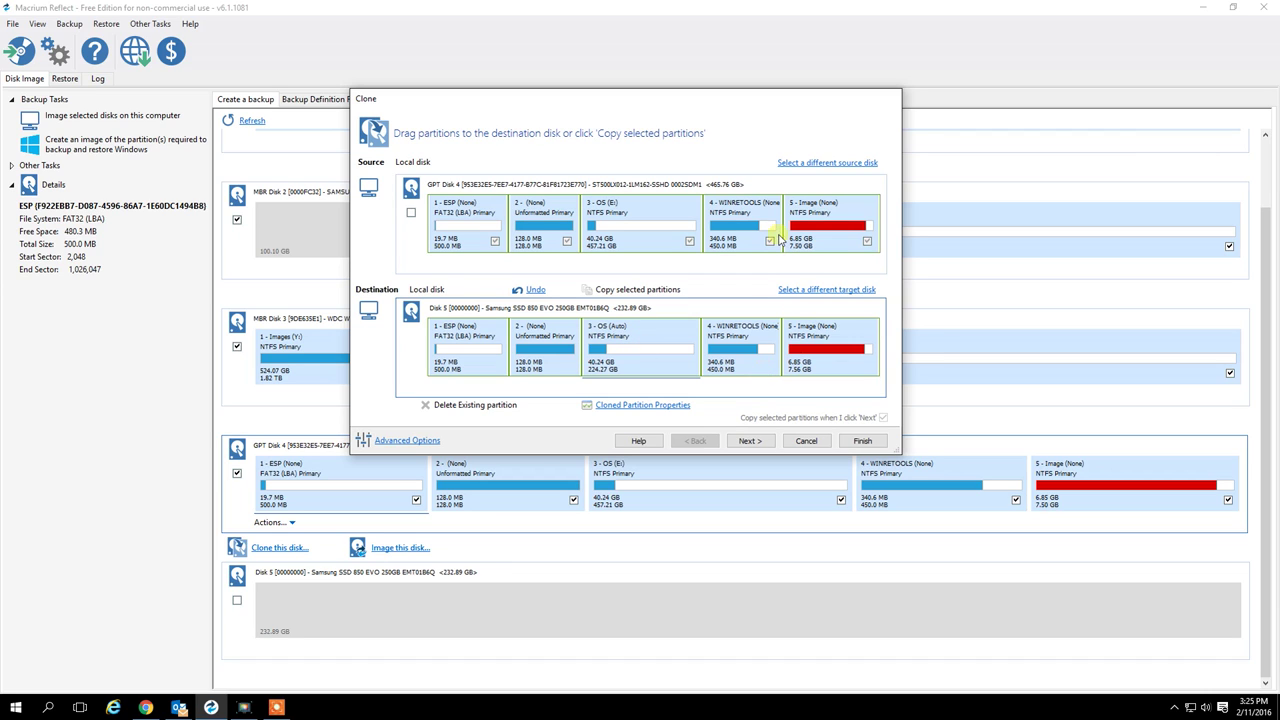
{"action": "left_click", "coordinate": [828, 236]}
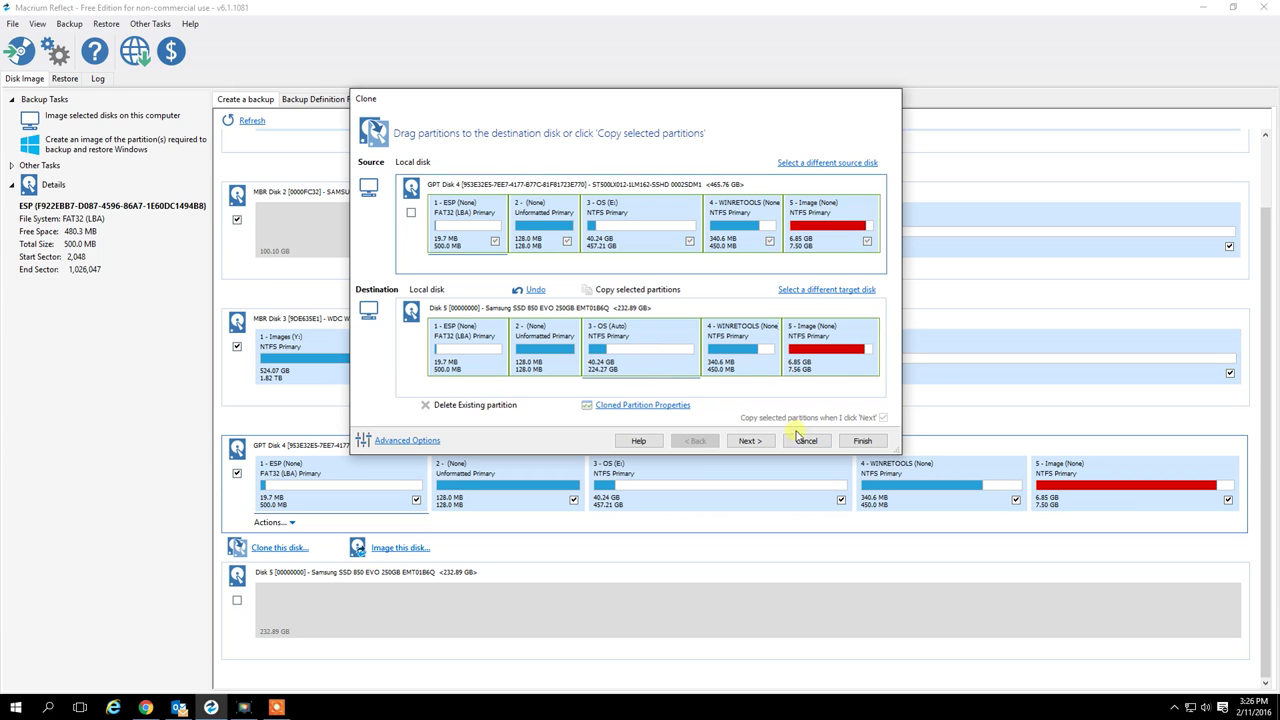
{"action": "left_click", "coordinate": [857, 440]}
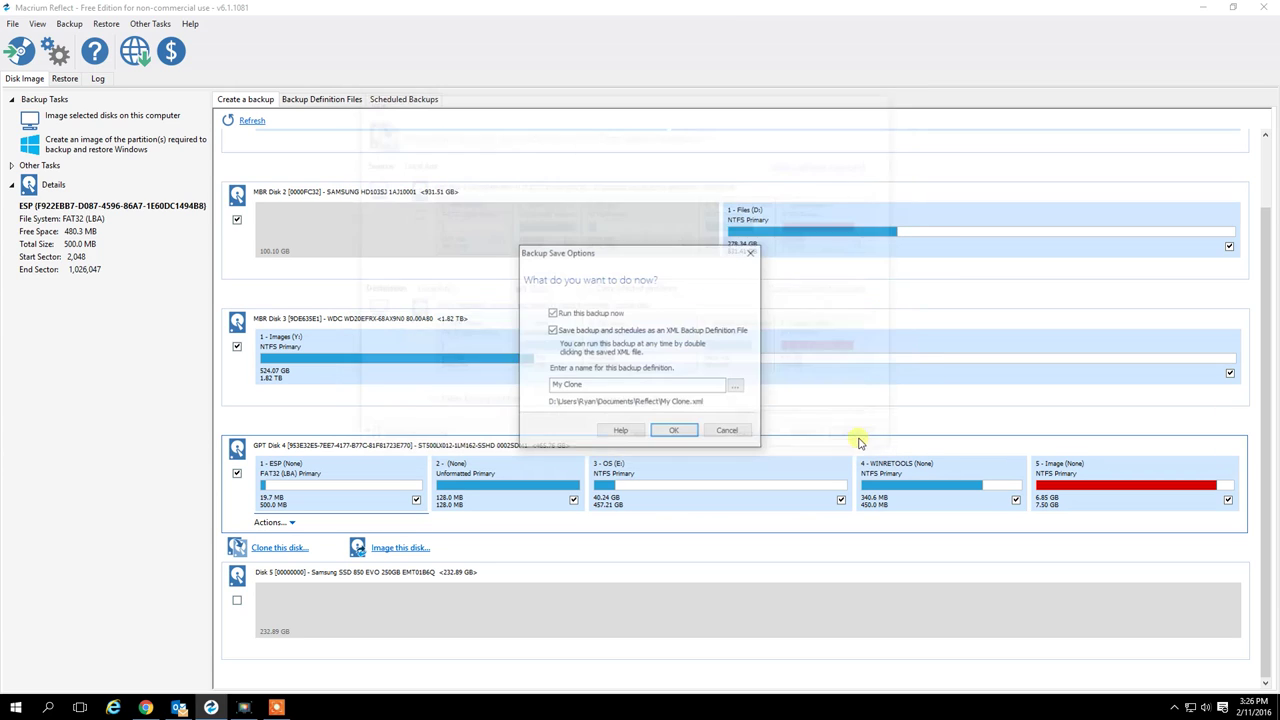
{"action": "left_click", "coordinate": [554, 334]}
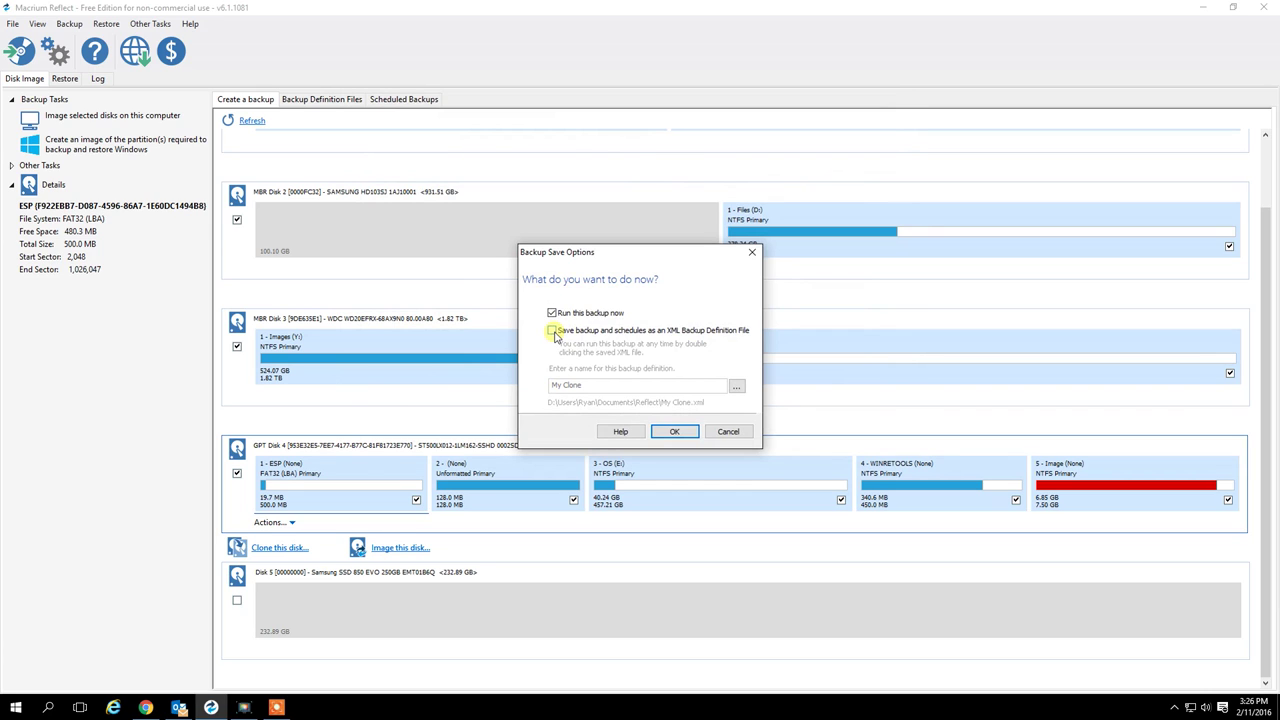
{"action": "left_click", "coordinate": [675, 430]}
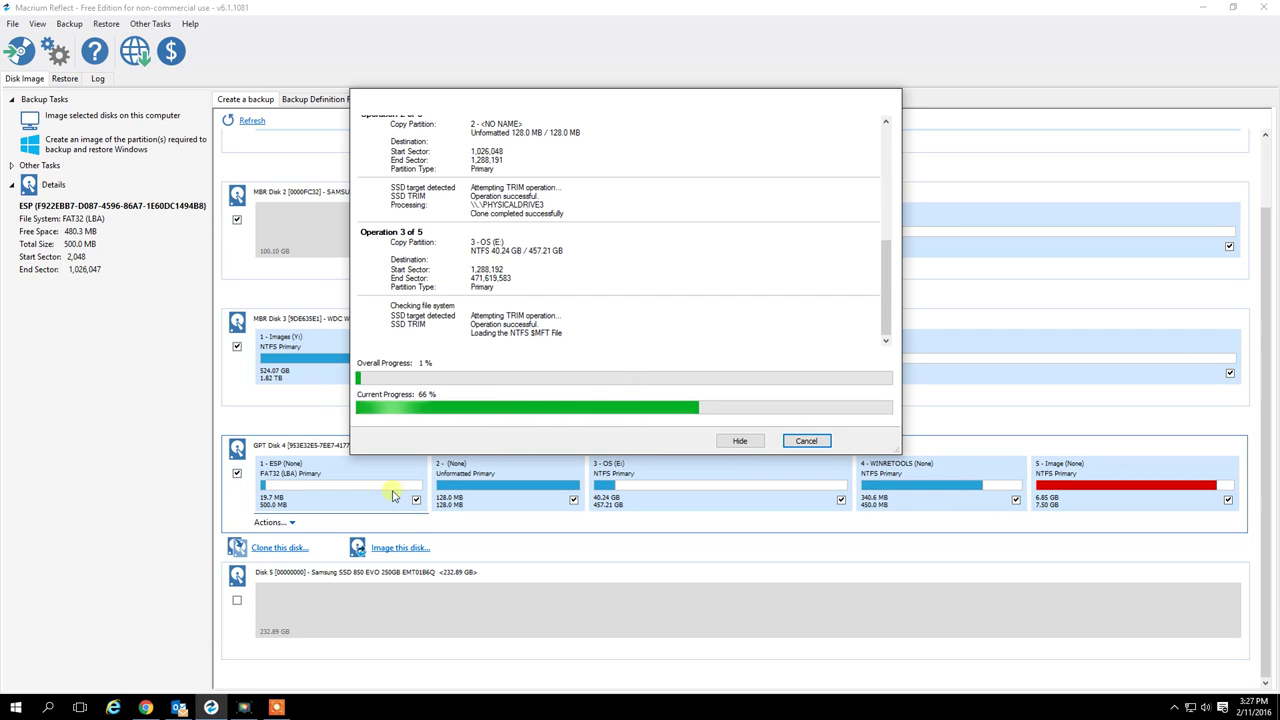
- Switch to CCleaner, set Drive Wiper to Advanced Overwrite (3 passes) for Files (D:), and close the program without wiping
{"action": "left_click", "coordinate": [16, 707]}
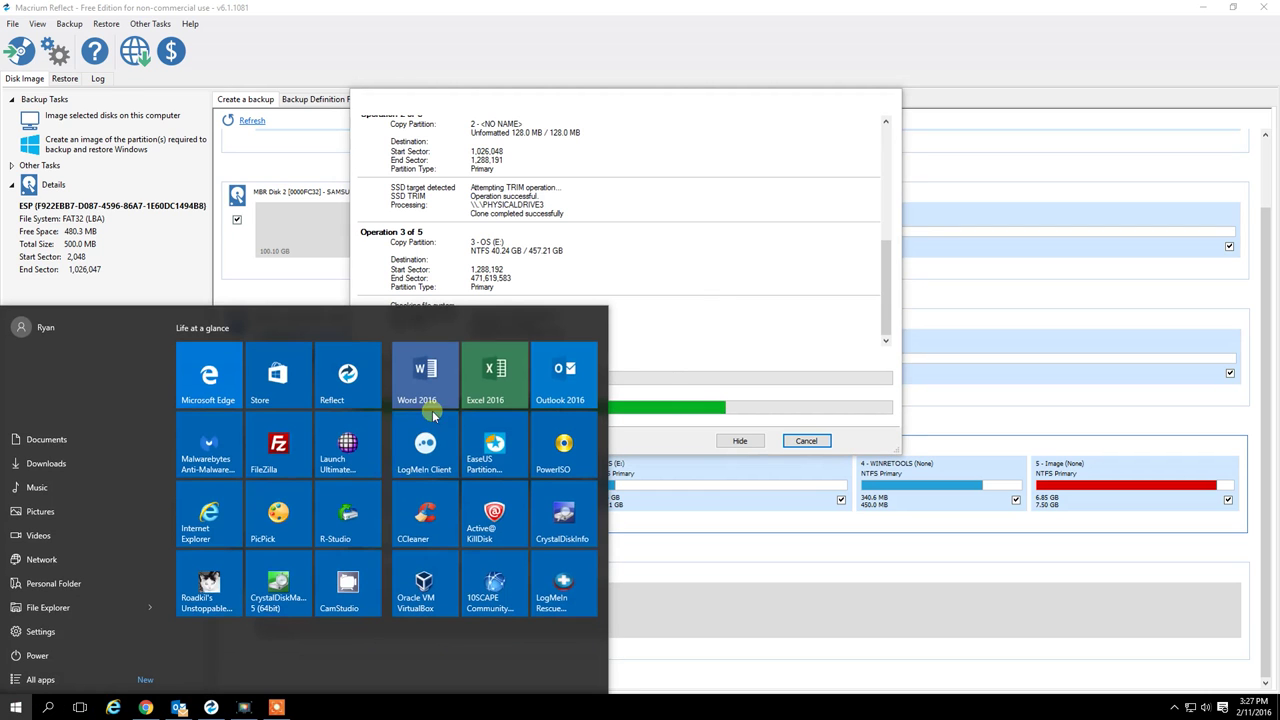
{"action": "left_click", "coordinate": [425, 518]}
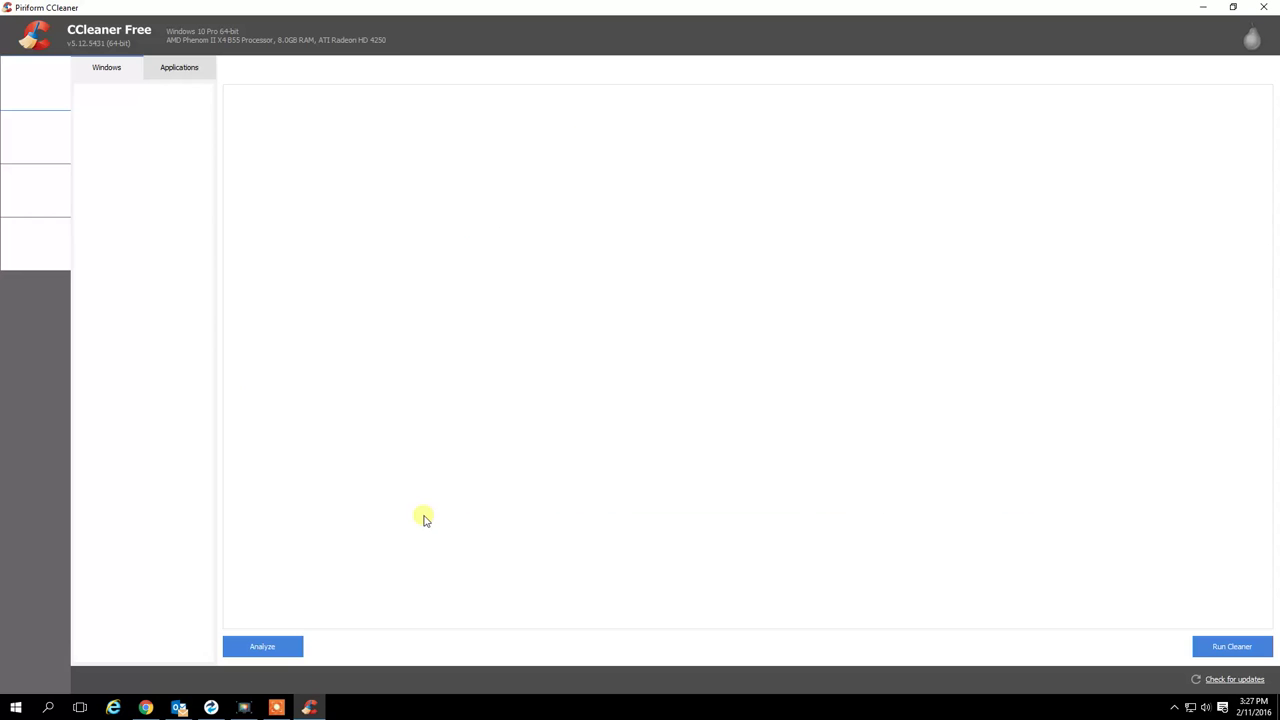
{"action": "left_click", "coordinate": [32, 200]}
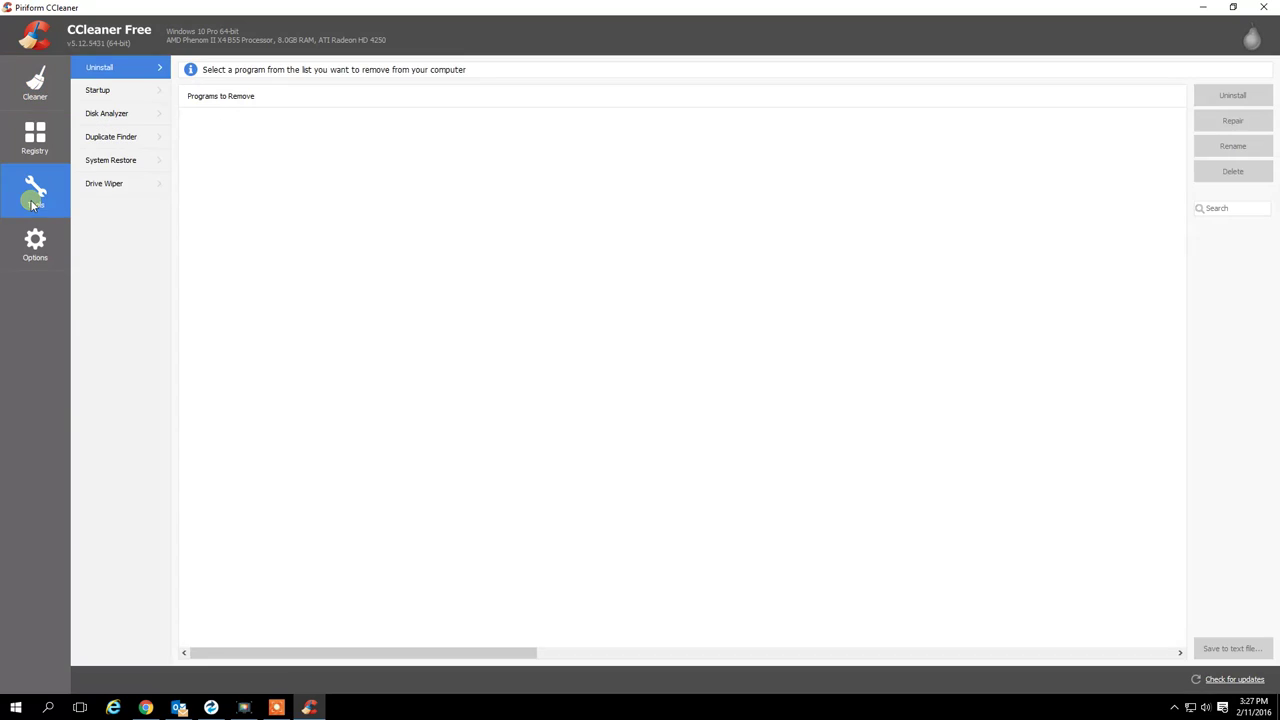
{"action": "left_click", "coordinate": [117, 190]}
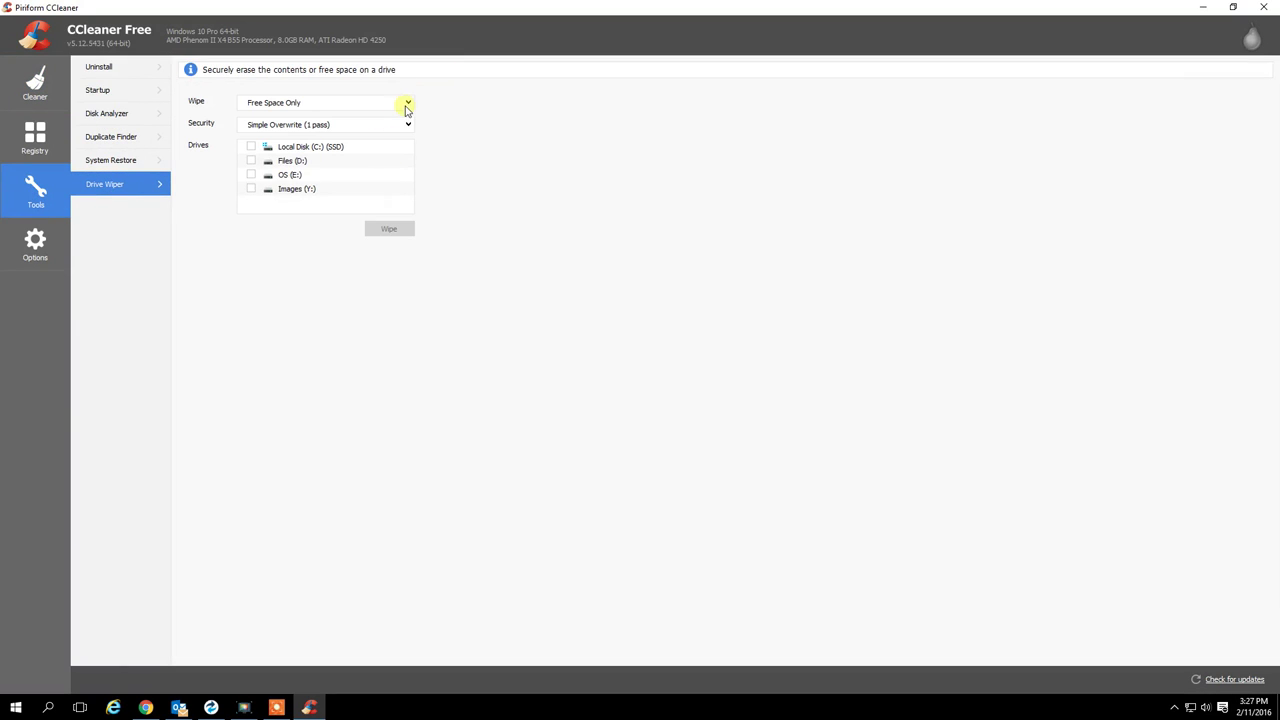
{"action": "left_click", "coordinate": [368, 131]}
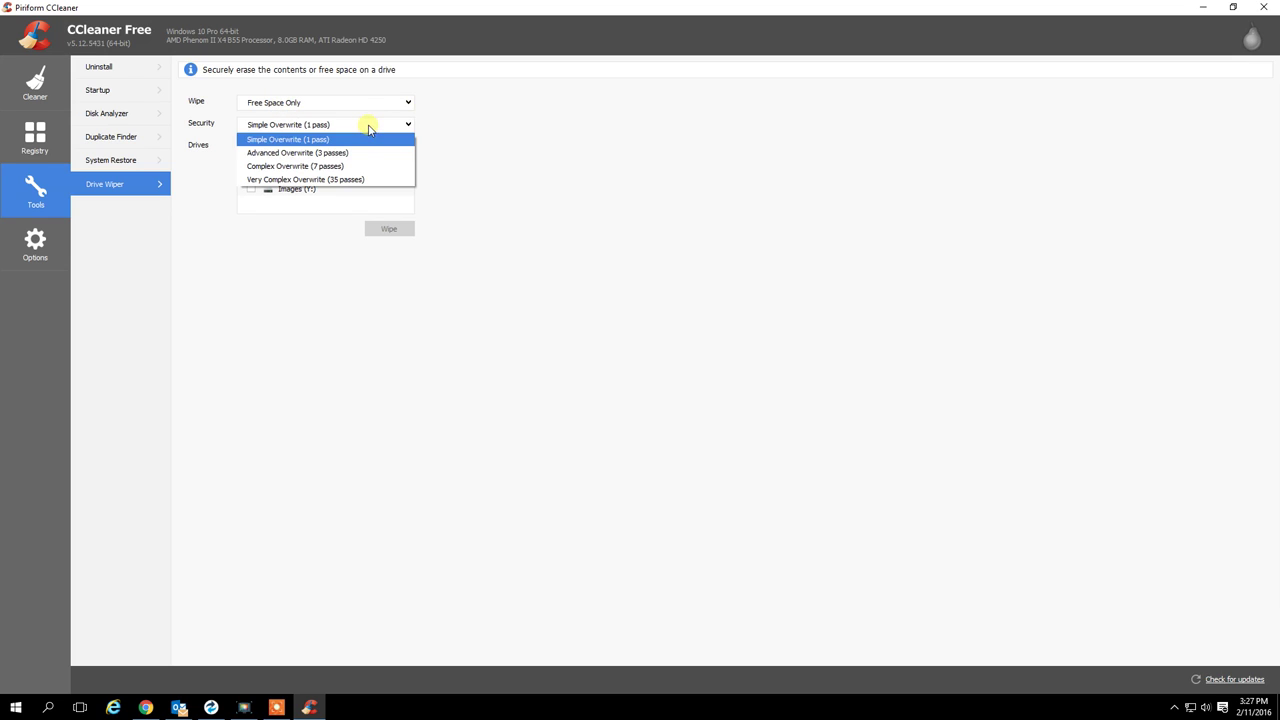
{"action": "left_click", "coordinate": [331, 150]}
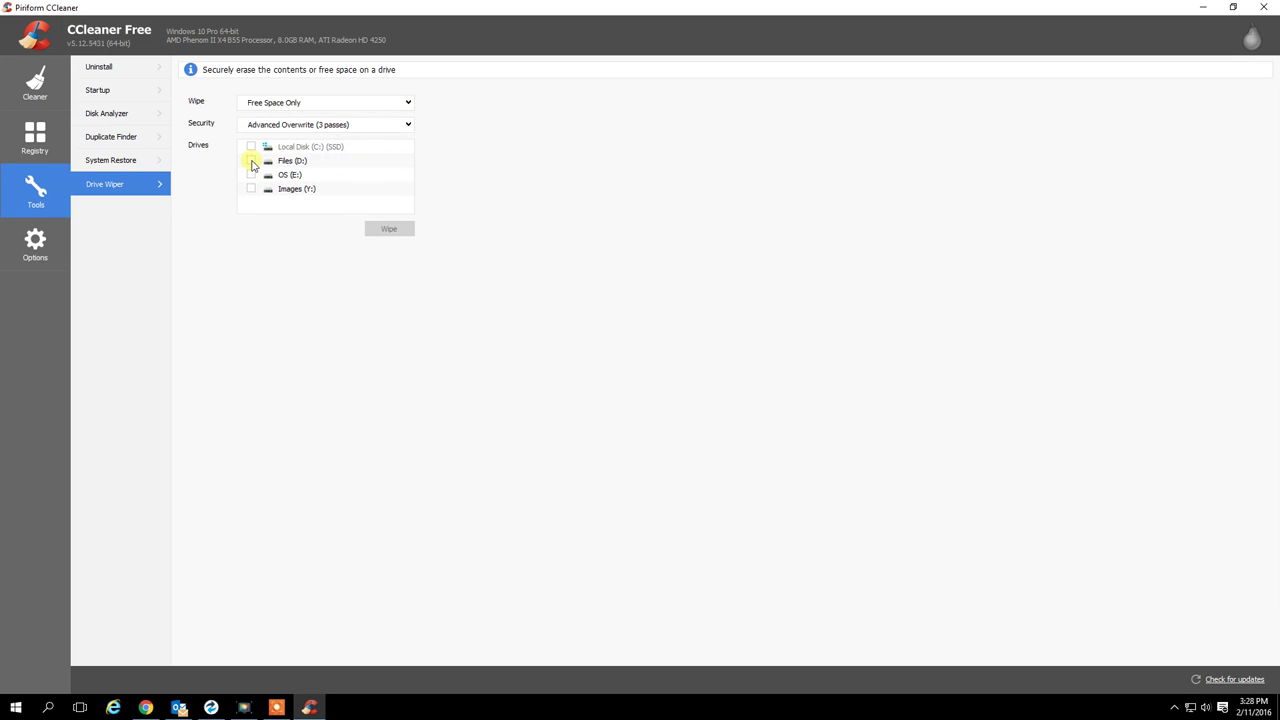
{"action": "left_click", "coordinate": [251, 162]}
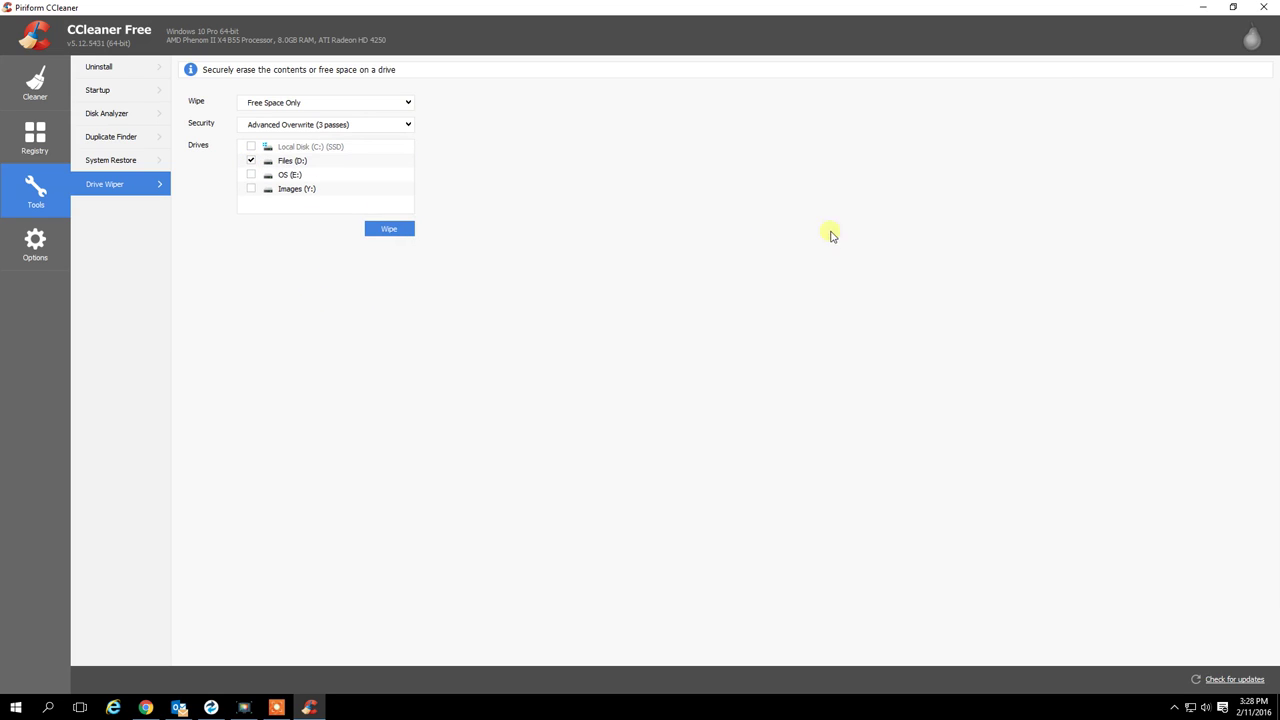
{"action": "left_click", "coordinate": [1264, 9]}
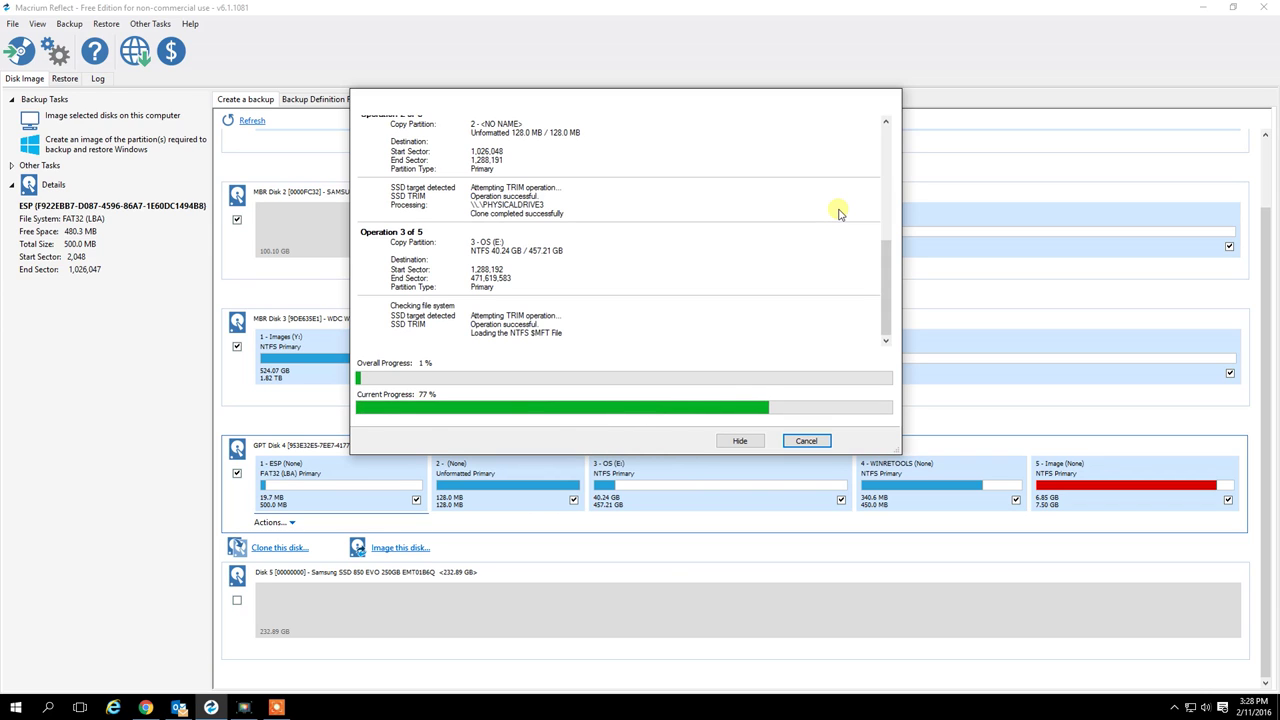
- Switch to a new Google Chrome window and search Google for "r-studio"
{"action": "right_click", "coordinate": [146, 707]}
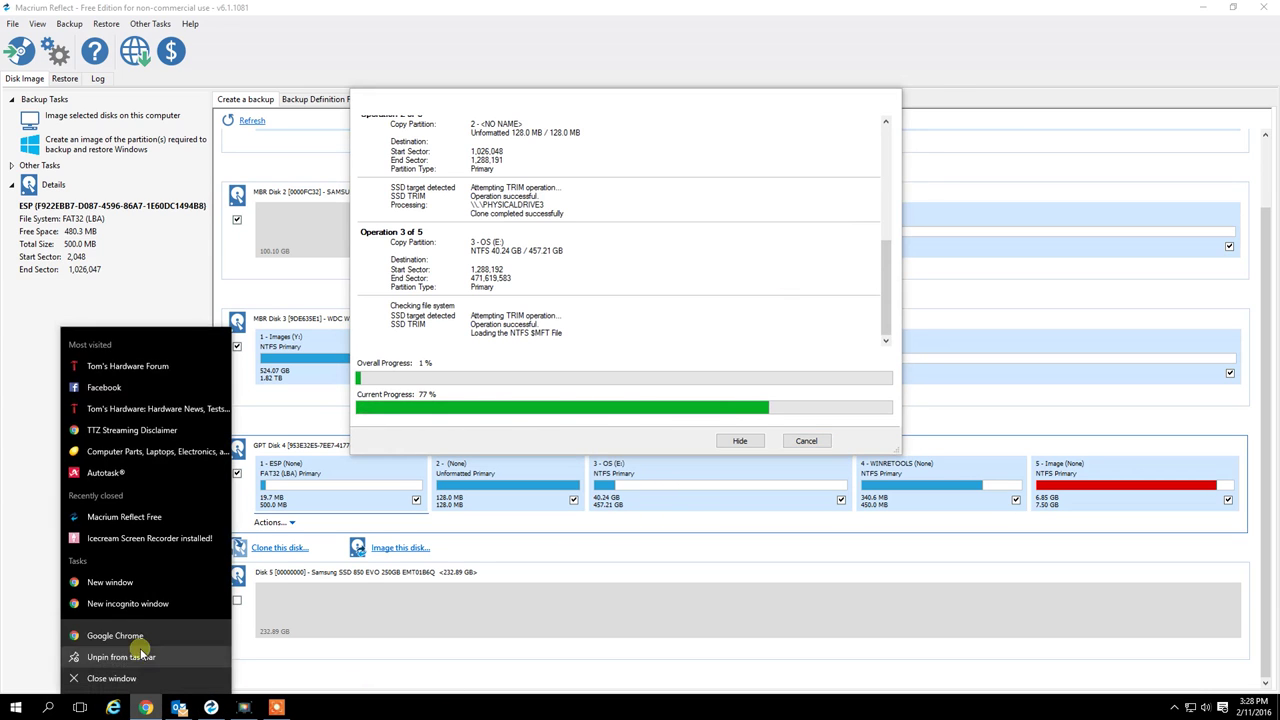
{"action": "left_click", "coordinate": [116, 636]}
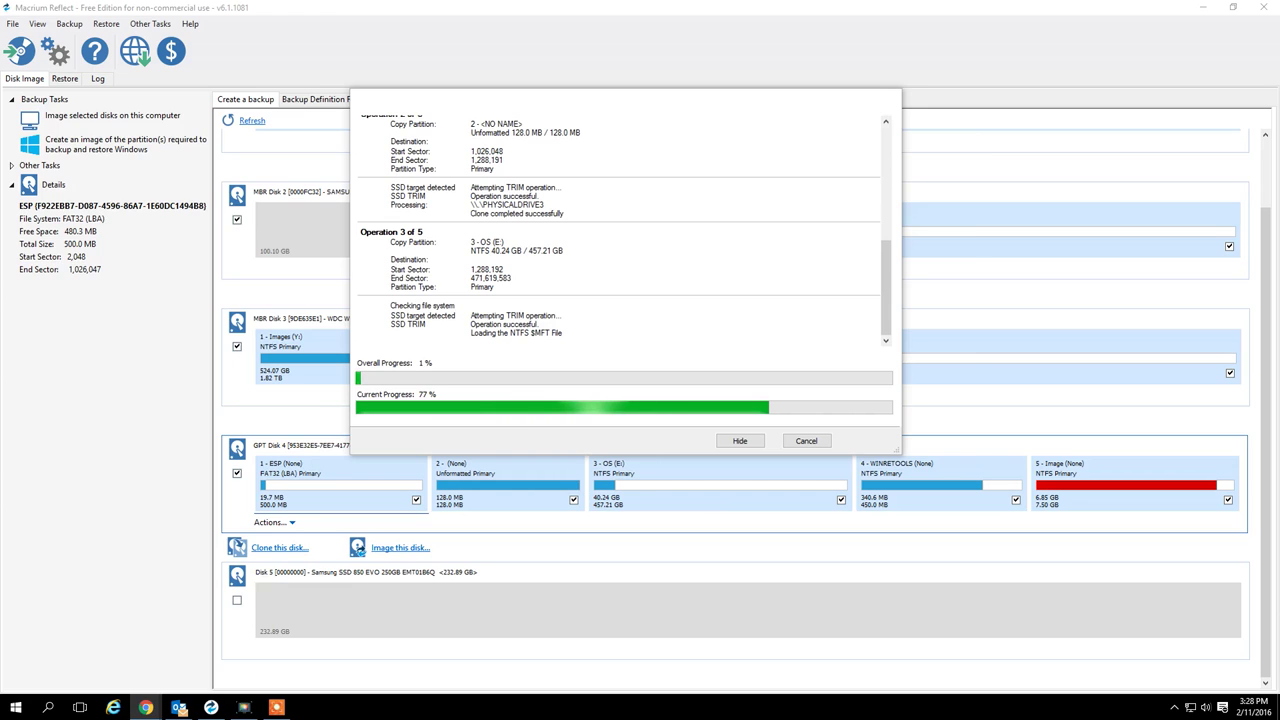
{"action": "left_click_drag", "start_coordinate": [660, 5], "coordinate": [655, 1]}
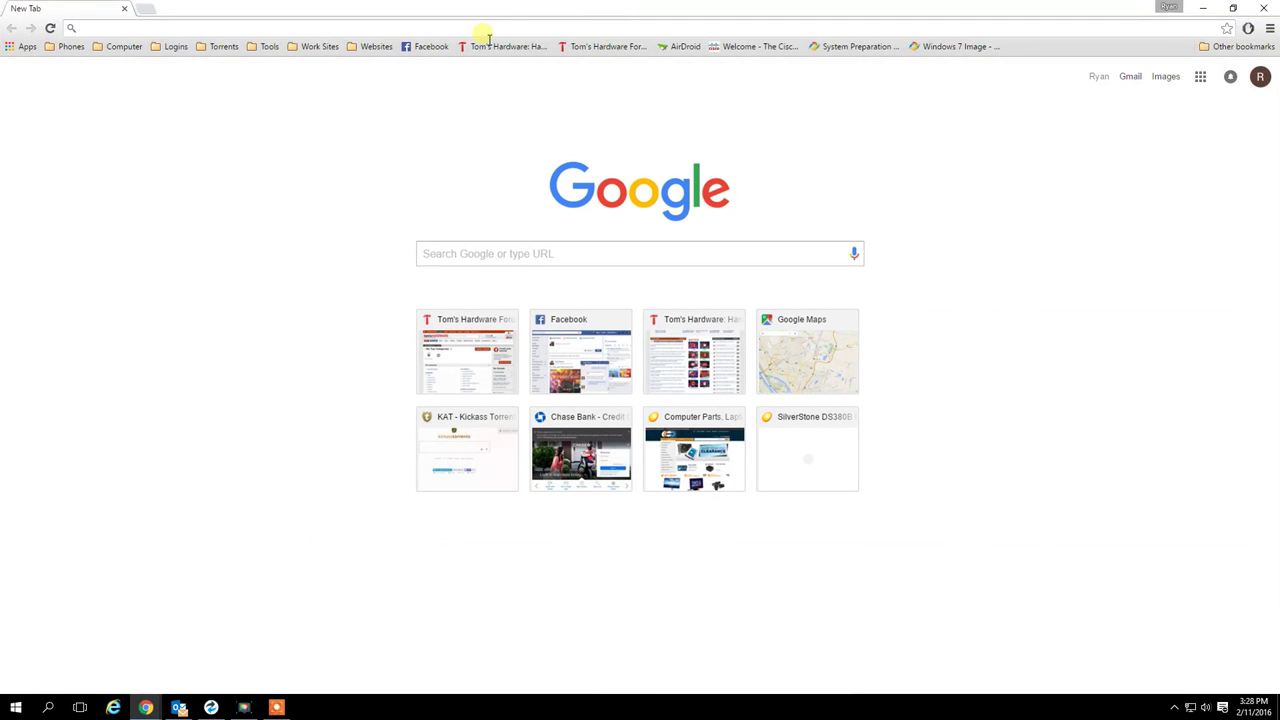
{"action": "type", "text": "r-studio"}
{"action": "key", "text": "Return"}
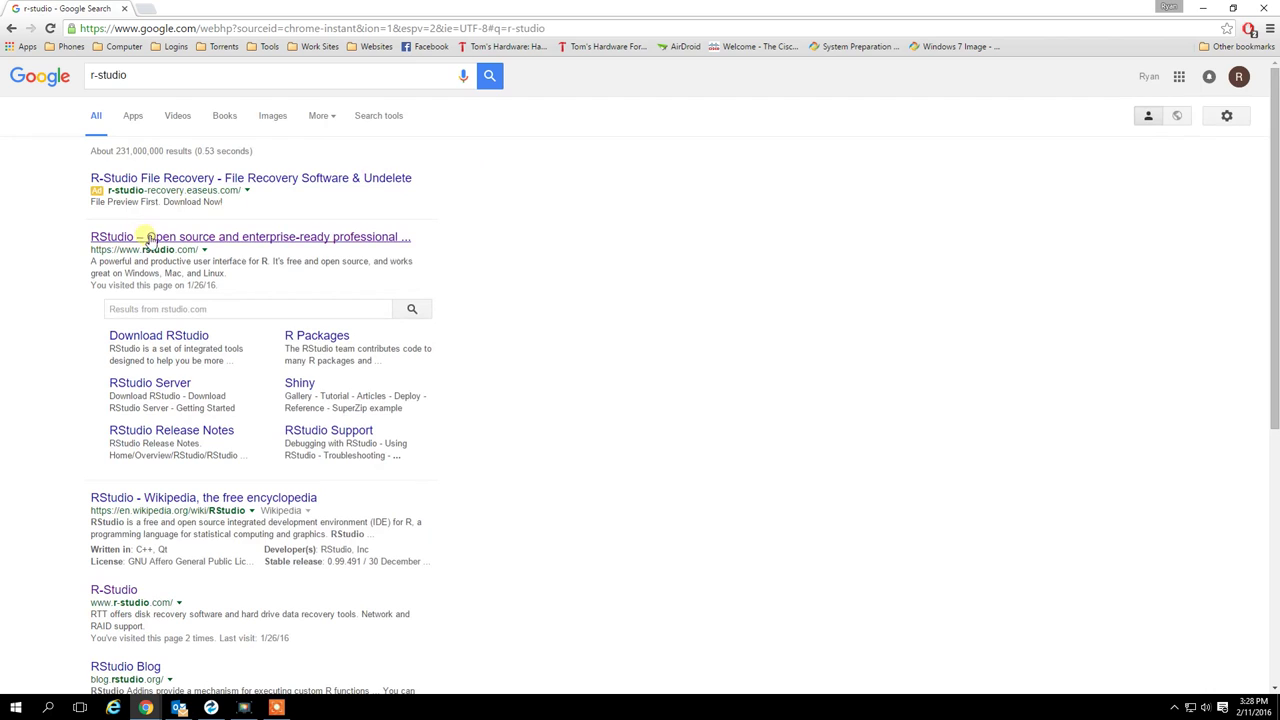
- Open the rstudio.com website from the search results and look over its home page and product list
{"action": "left_click", "coordinate": [147, 238]}
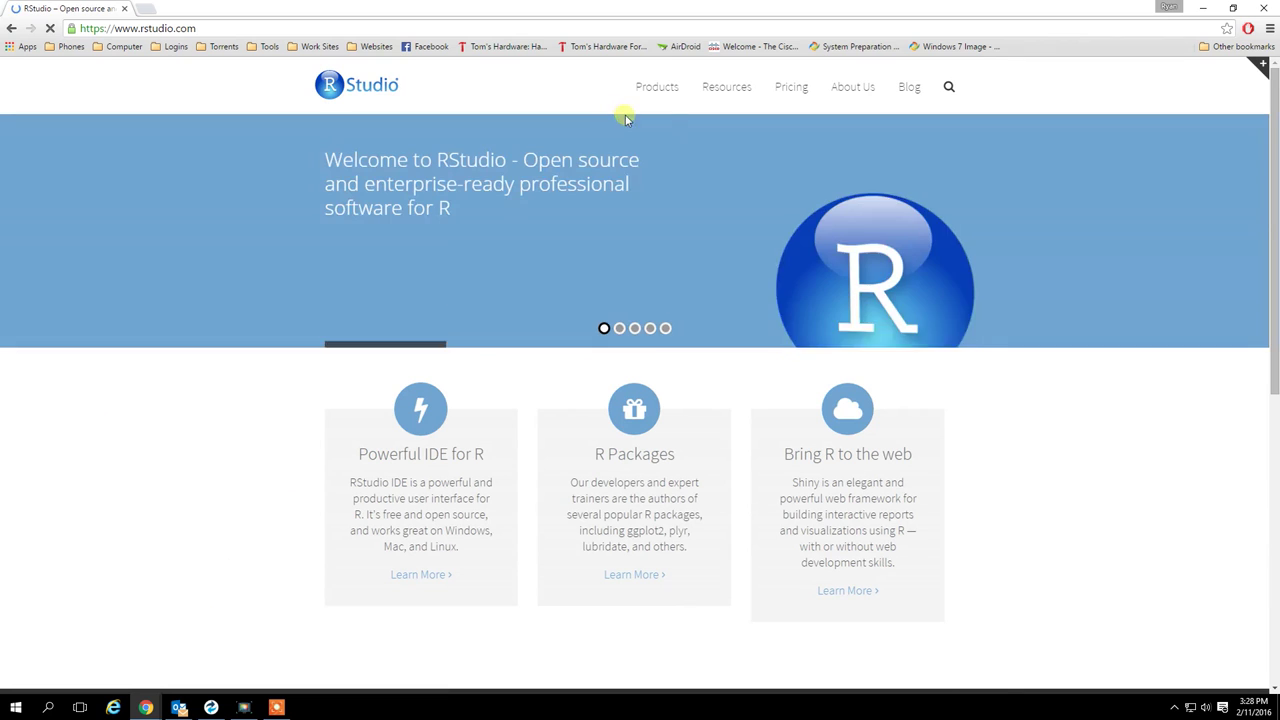
{"action": "mouse_move", "coordinate": [654, 94]}
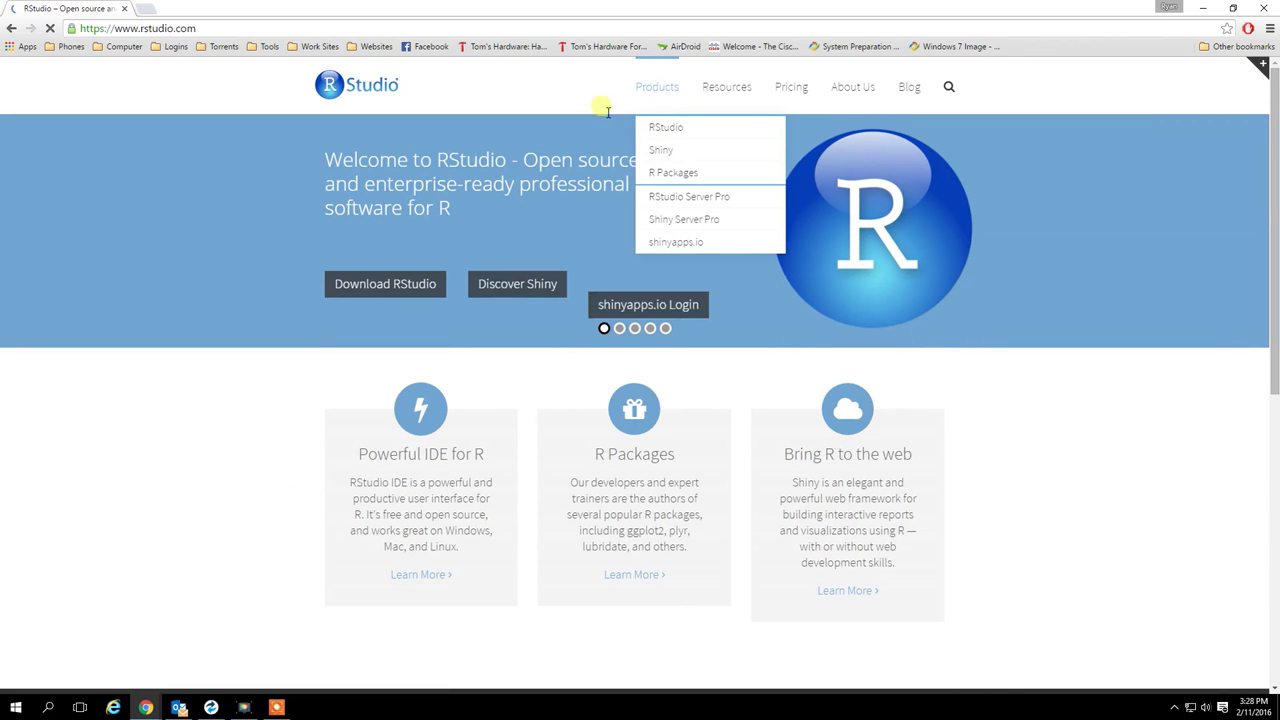
{"action": "scroll", "coordinate": [300, 440], "scroll_direction": "down", "scroll_amount": 2}
{"action": "scroll", "coordinate": [300, 440], "scroll_direction": "down", "scroll_amount": 3}
{"action": "scroll", "coordinate": [312, 407], "scroll_direction": "up", "scroll_amount": 5}
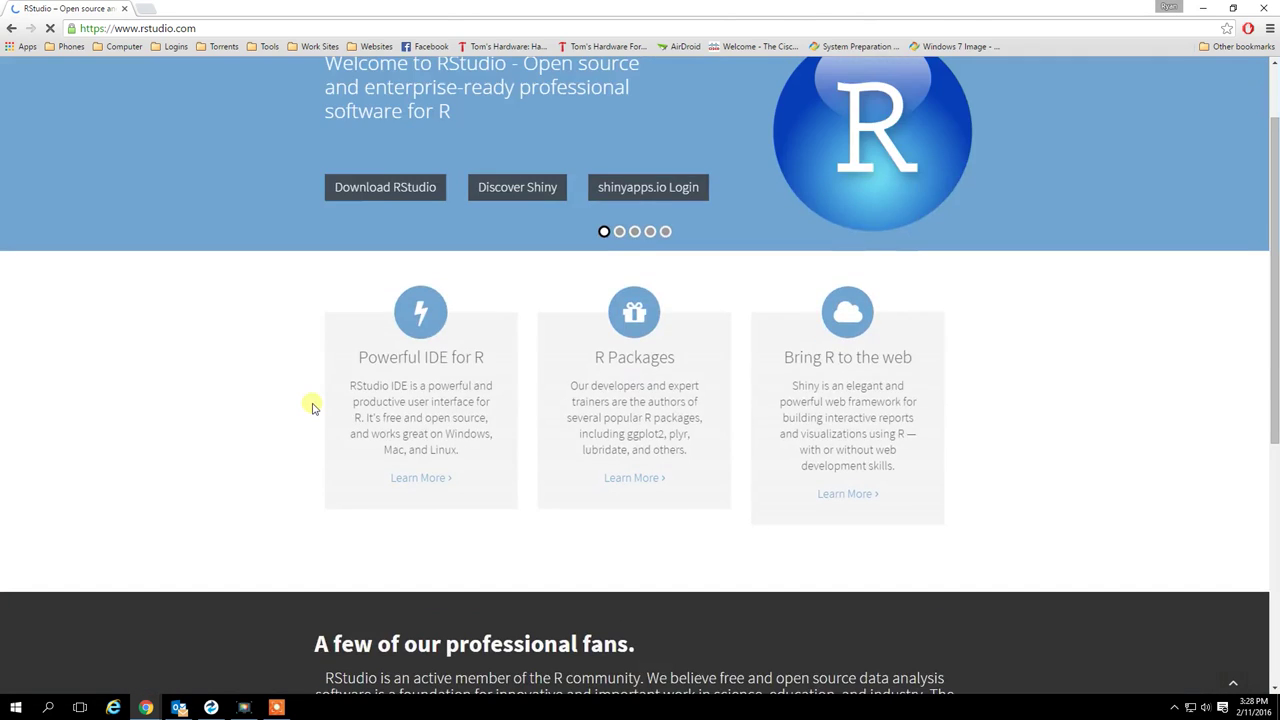
- Open the RStudio pricing page and examine the RStudio IDE and Shiny Server Pro prices
{"action": "left_click", "coordinate": [672, 127]}
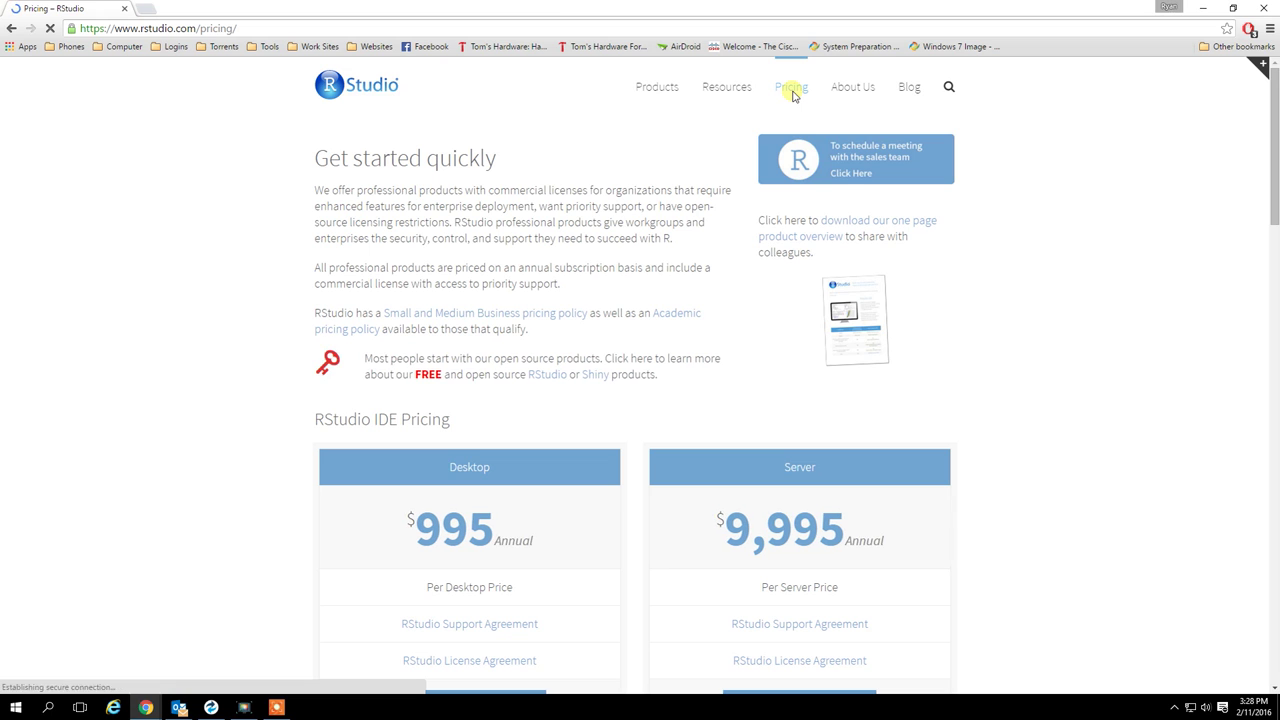
{"action": "scroll", "coordinate": [160, 483], "scroll_direction": "down", "scroll_amount": 5}
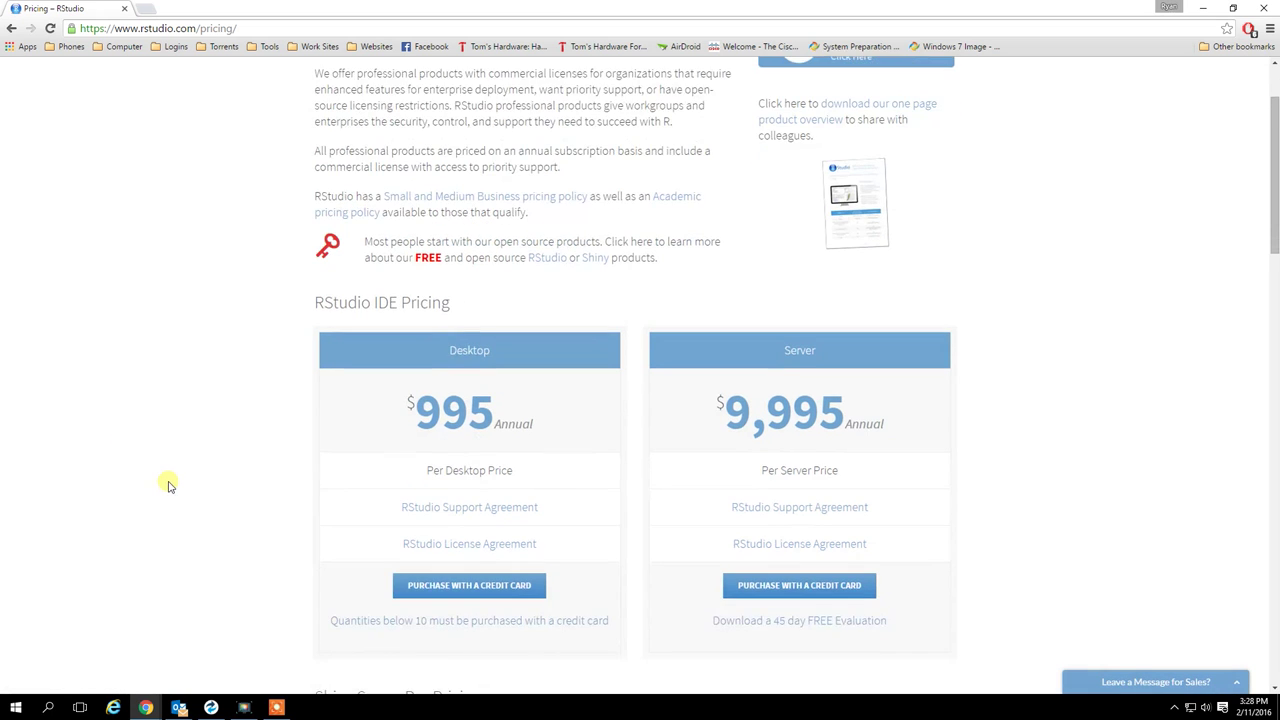
{"action": "scroll", "coordinate": [180, 485], "scroll_direction": "down", "scroll_amount": 2}
{"action": "scroll", "coordinate": [180, 485], "scroll_direction": "up", "scroll_amount": 4}
{"action": "scroll", "coordinate": [183, 486], "scroll_direction": "down", "scroll_amount": 2}
{"action": "scroll", "coordinate": [183, 486], "scroll_direction": "down", "scroll_amount": 8}
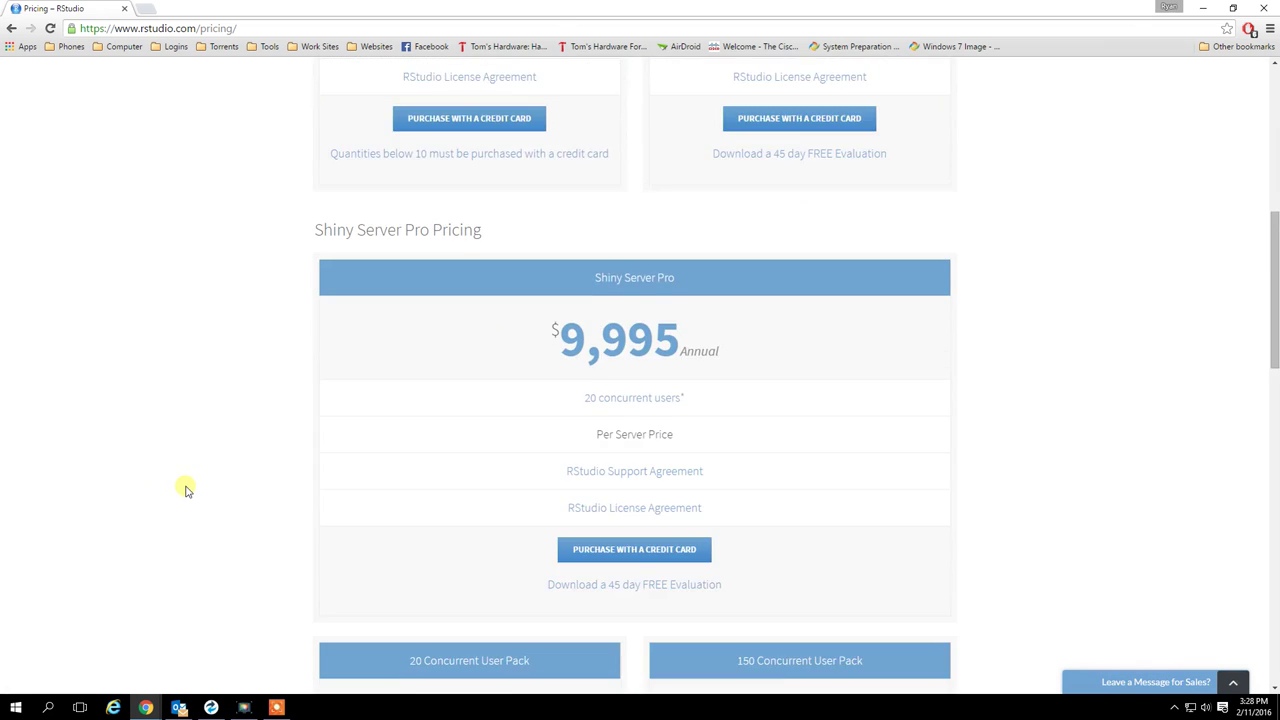
- Examine the Shinyapps.io plans and the remaining prices on the page, and close the browser to return to Macrium Reflect
{"action": "scroll", "coordinate": [184, 526], "scroll_direction": "down", "scroll_amount": 3}
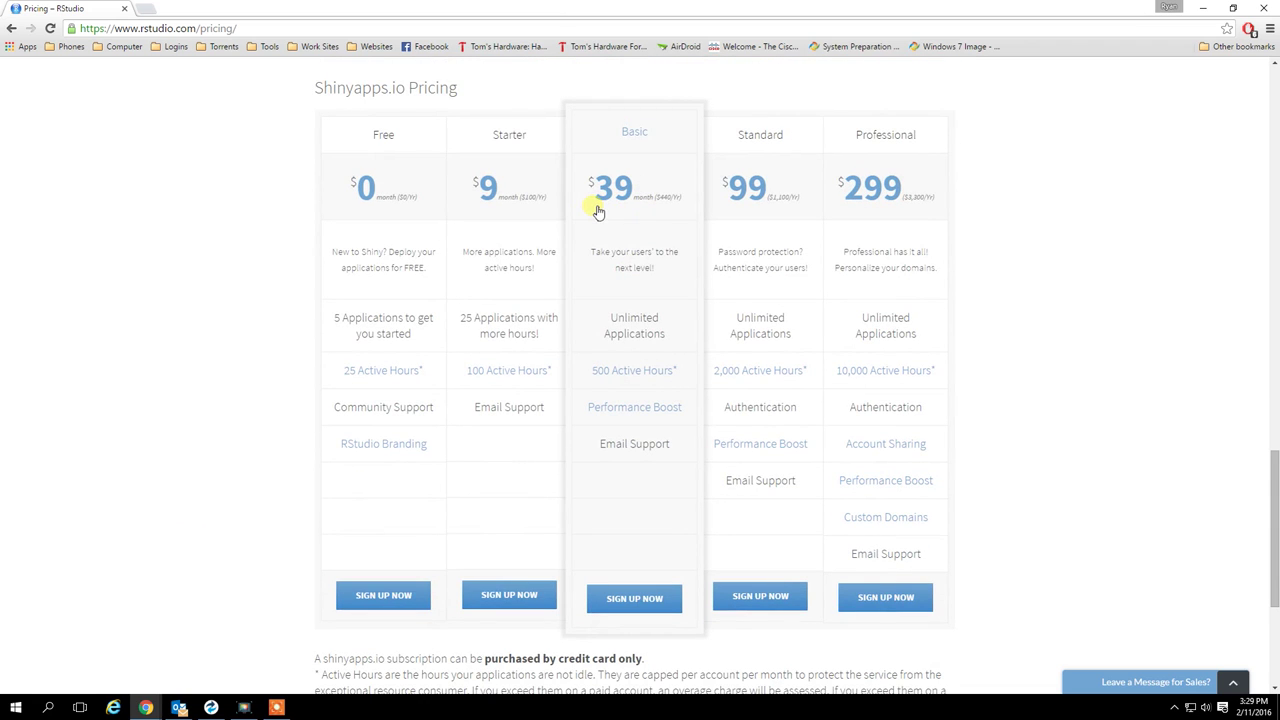
{"action": "scroll", "coordinate": [597, 217], "scroll_direction": "down", "scroll_amount": 1}
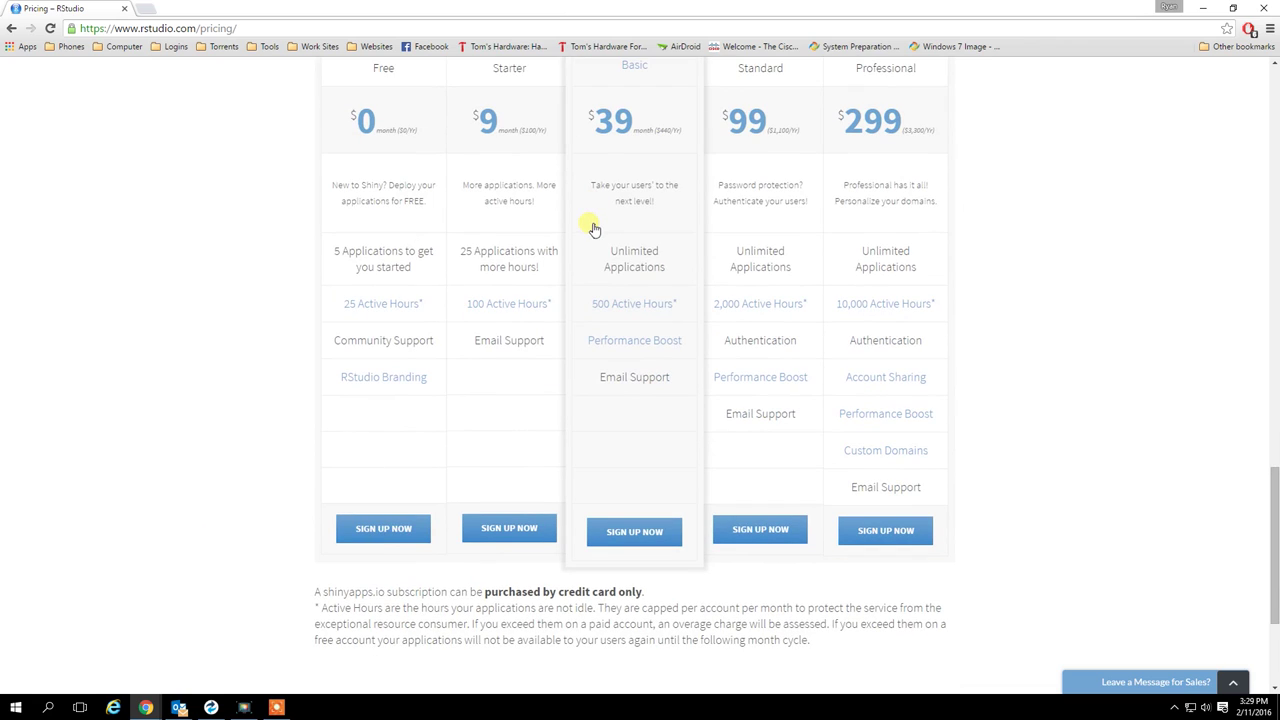
{"action": "scroll", "coordinate": [594, 229], "scroll_direction": "up", "scroll_amount": 1}
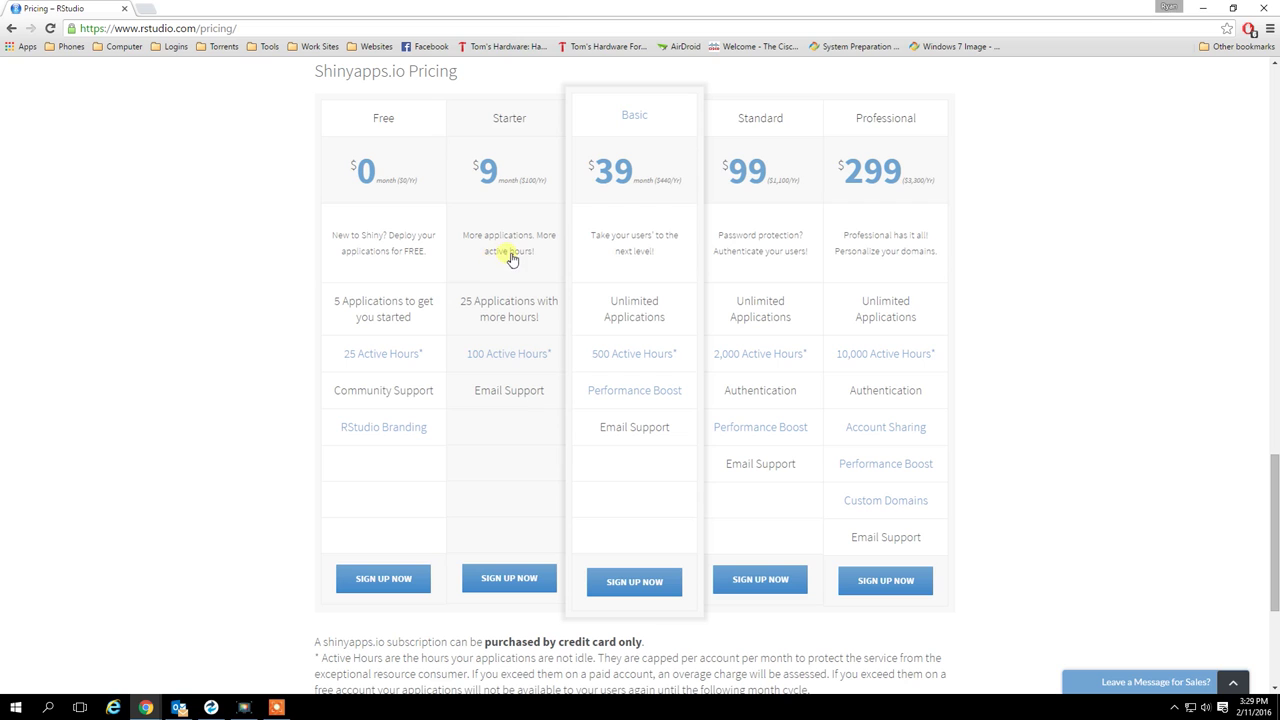
{"action": "scroll", "coordinate": [499, 260], "scroll_direction": "up", "scroll_amount": 2}
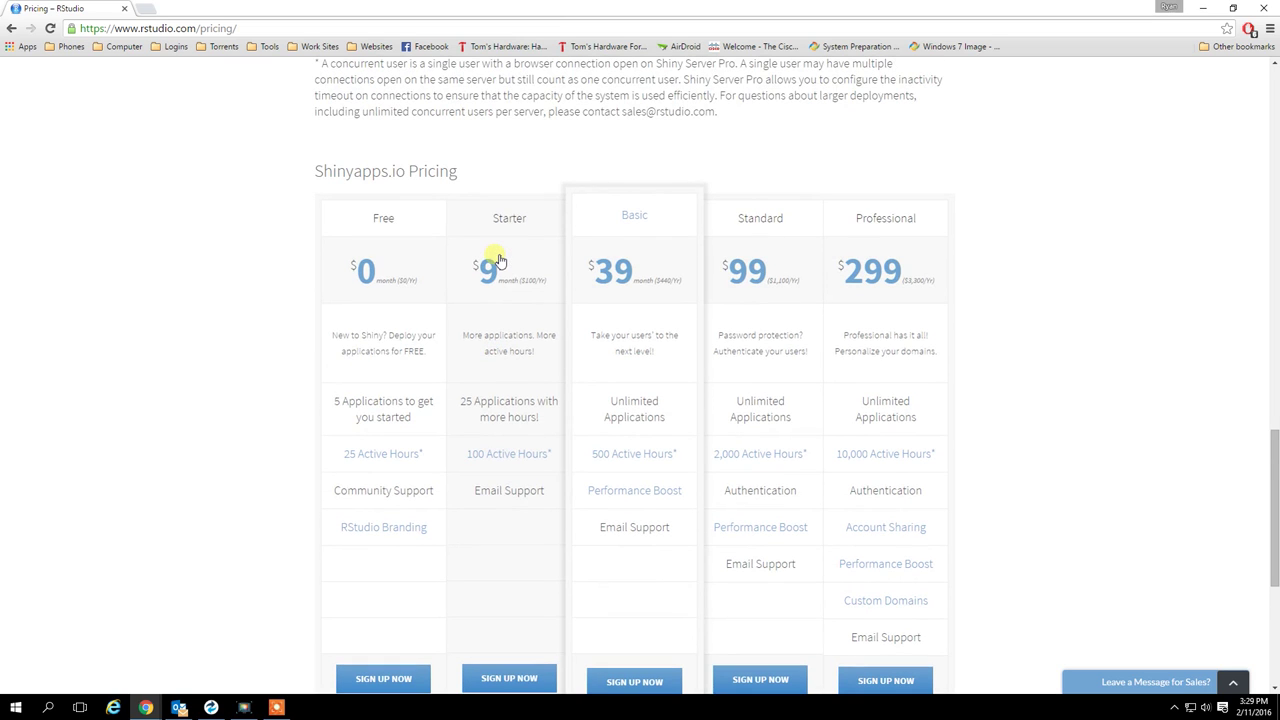
{"action": "scroll", "coordinate": [499, 260], "scroll_direction": "up", "scroll_amount": 3}
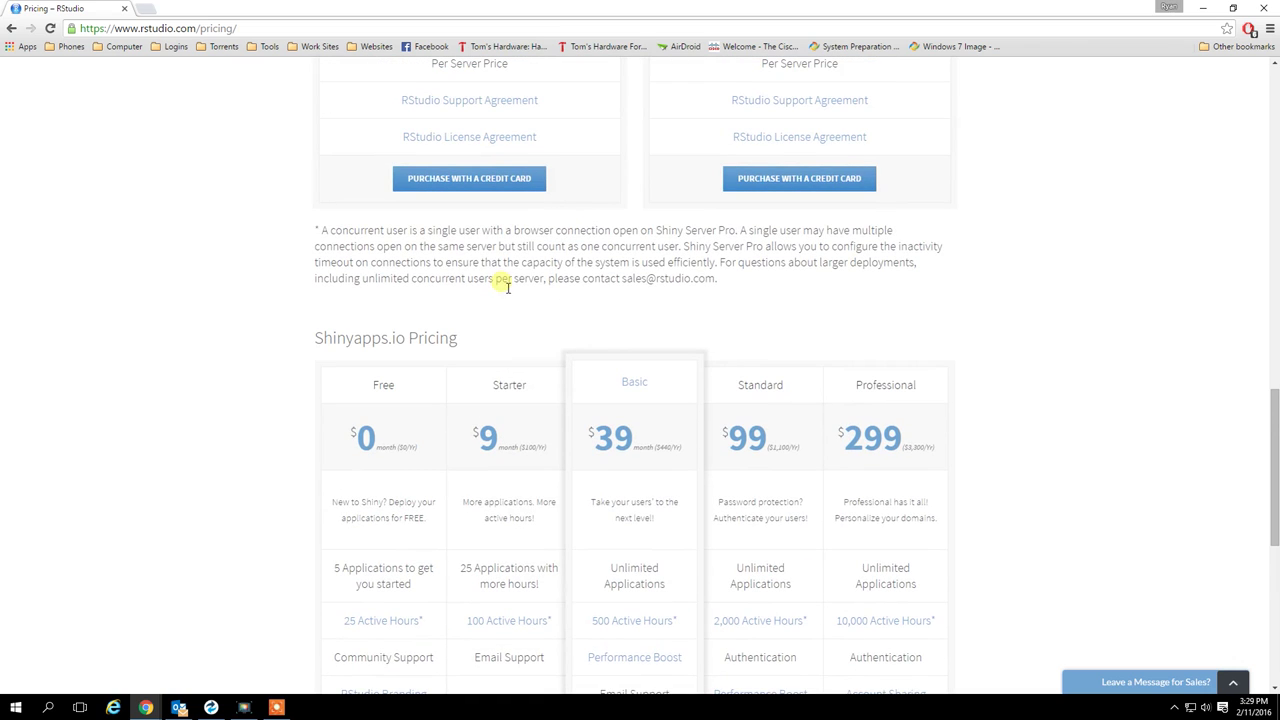
{"action": "scroll", "coordinate": [234, 137], "scroll_direction": "up", "scroll_amount": 10}
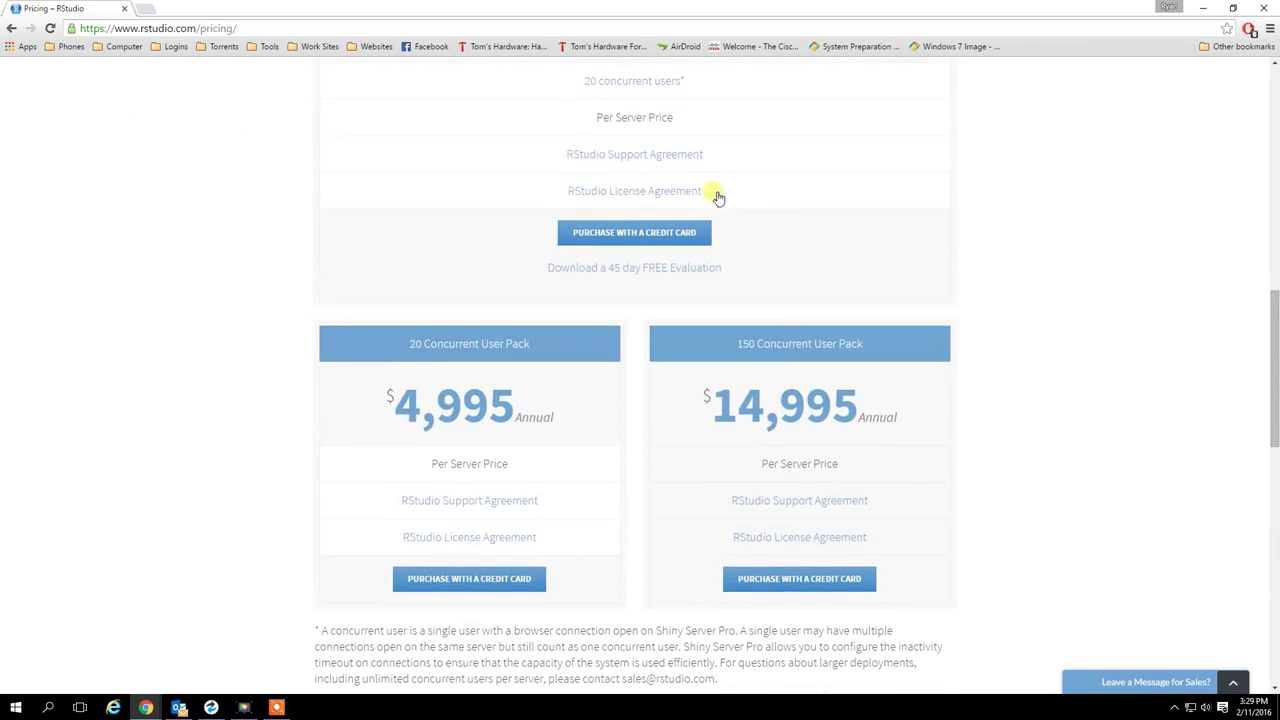
{"action": "scroll", "coordinate": [590, 200], "scroll_direction": "up", "scroll_amount": 8}
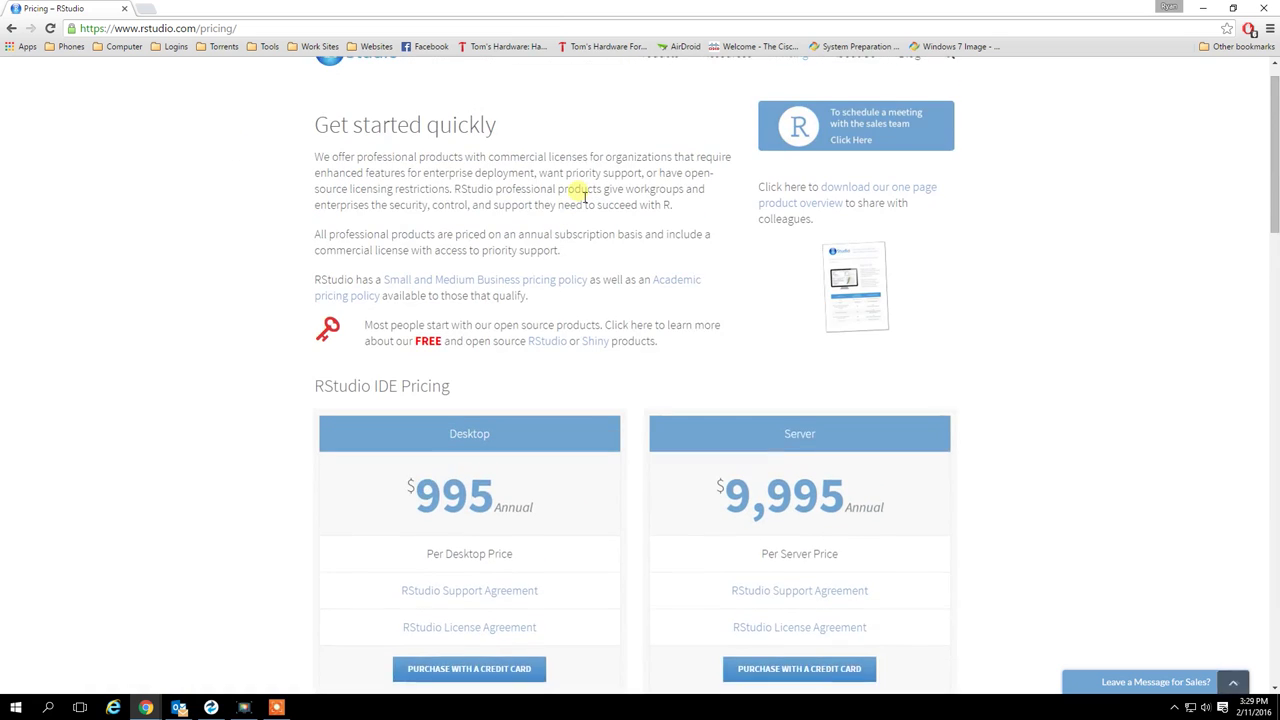
{"action": "left_click", "coordinate": [1262, 10]}
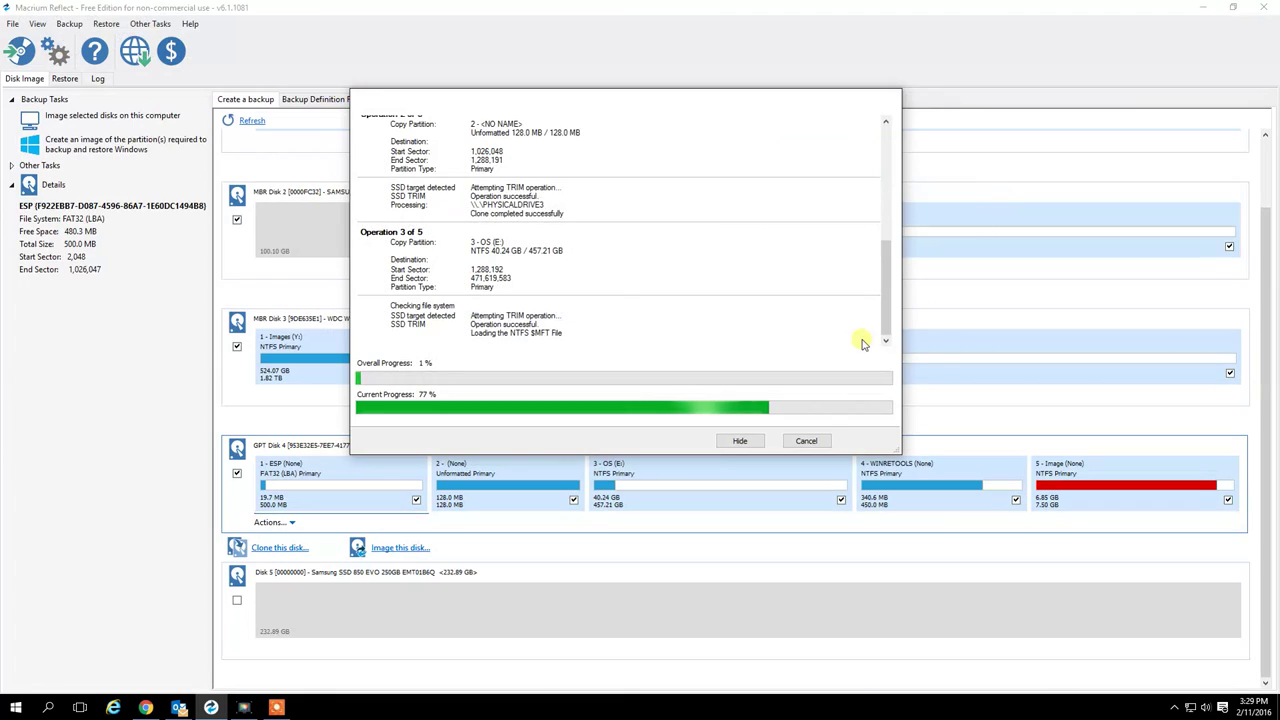